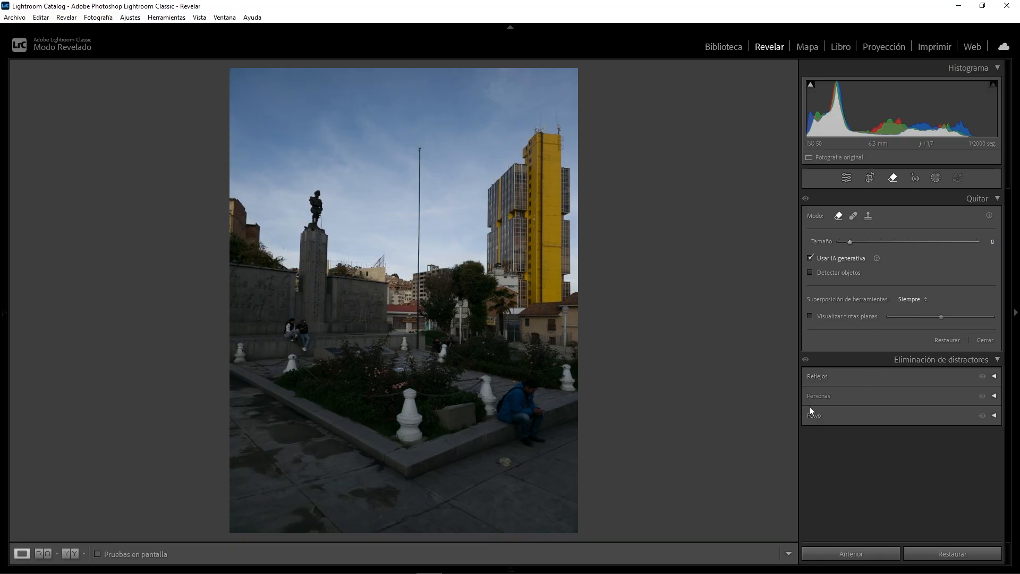
- Detect the people in the photo with the Personas distractor removal and remove all of them
{"action": "left_click", "coordinate": [837, 398]}
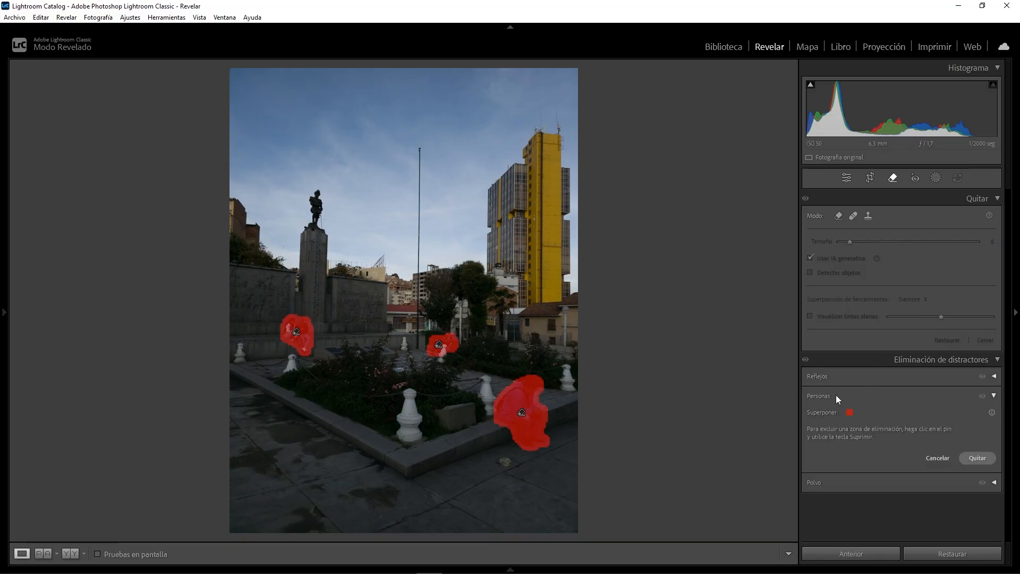
{"action": "left_click", "coordinate": [981, 456]}
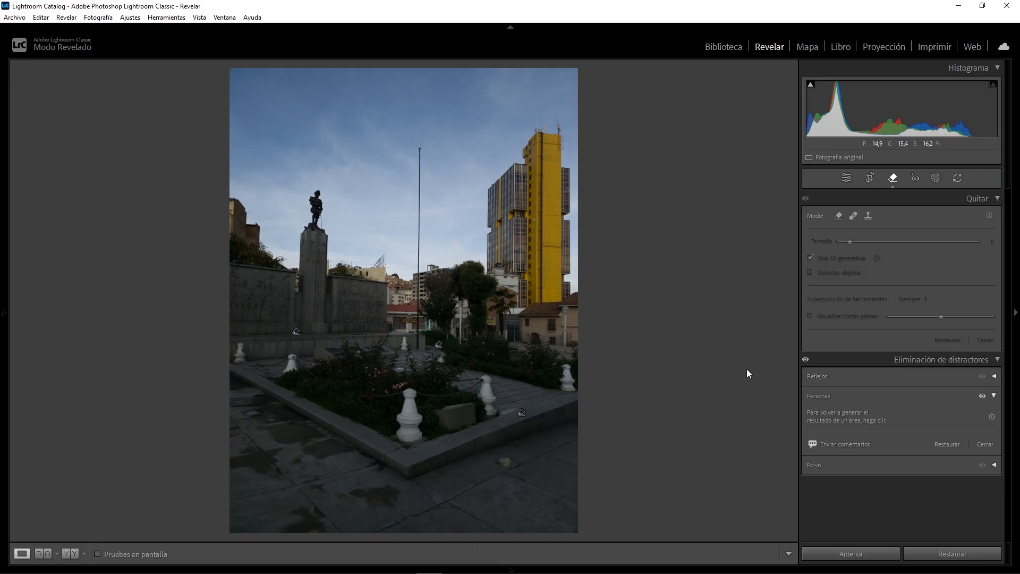
{"action": "left_click", "coordinate": [854, 259]}
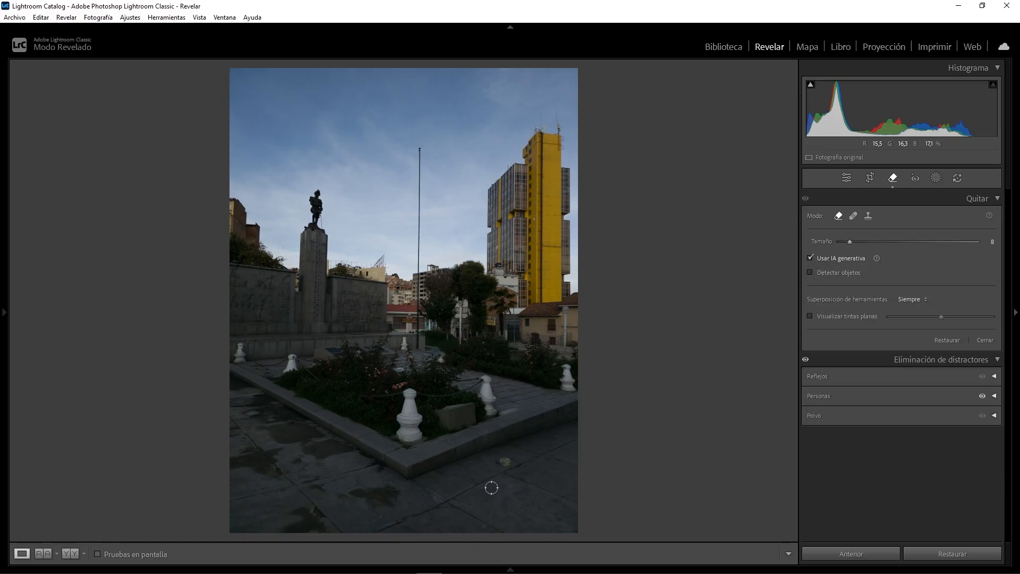
- Remove the small piece of debris on the pavement in front of the planter using generative AI removal
{"action": "scroll", "coordinate": [504, 463], "scroll_direction": "up", "scroll_amount": 3}
{"action": "left_click", "coordinate": [505, 461]}
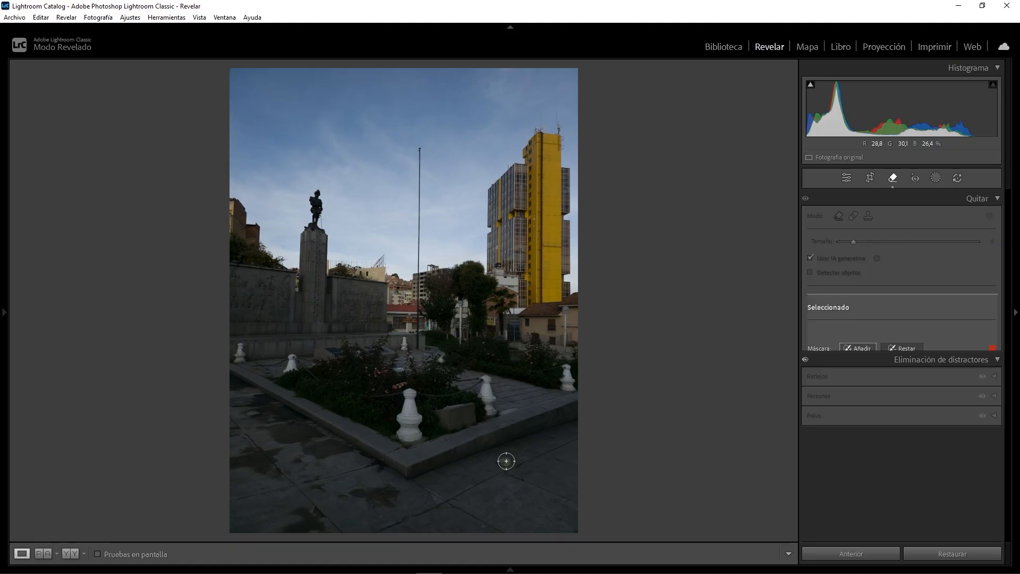
{"action": "left_click", "coordinate": [975, 369]}
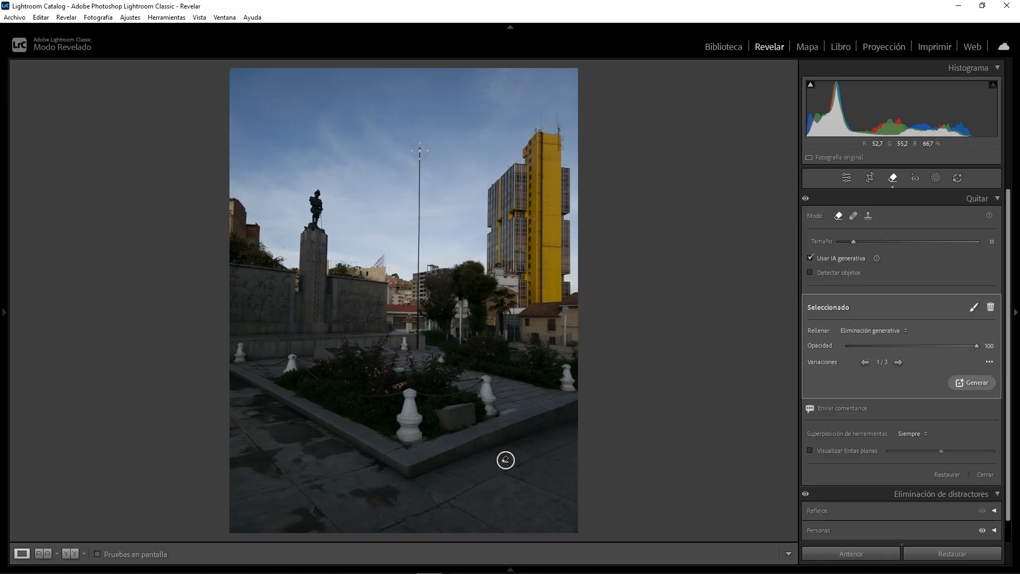
- Remove the flagpole with generative AI by masking it in a straight line from its tip to its base
{"action": "left_click", "coordinate": [420, 151]}
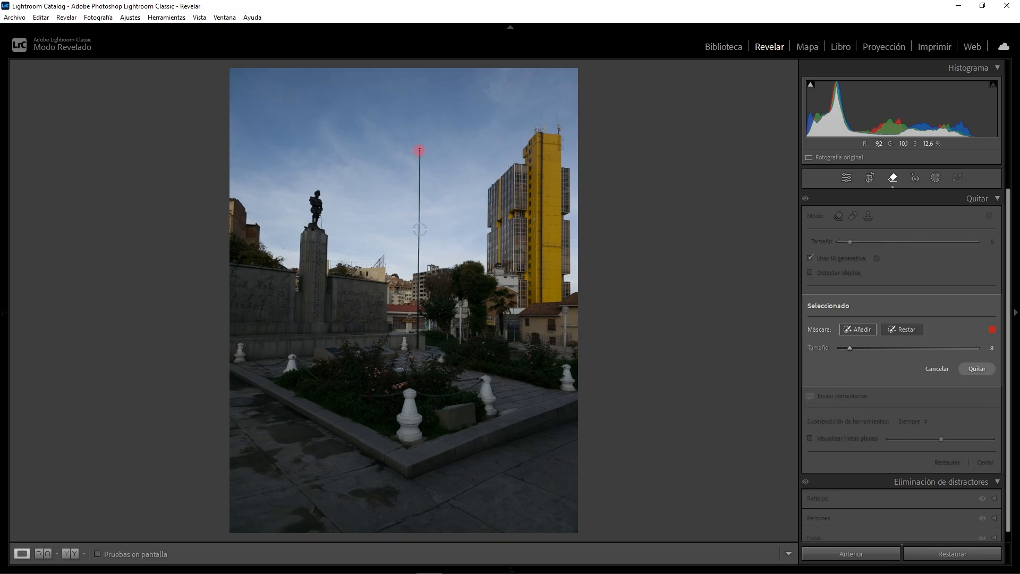
{"action": "left_click", "coordinate": [419, 347], "text": "shift"}
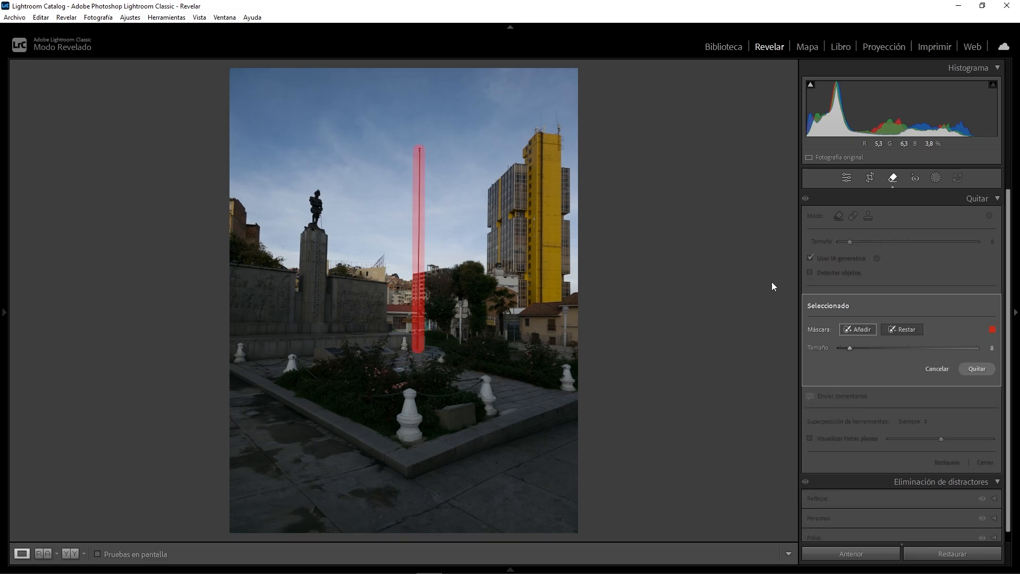
{"action": "left_click", "coordinate": [978, 368]}
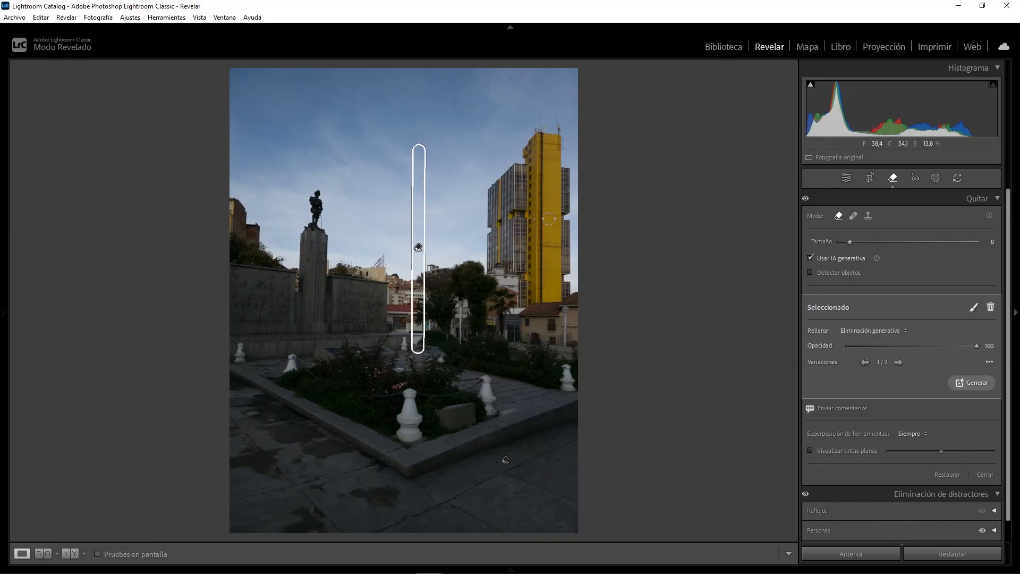
- Change the photo's profile to Adobe Estándar in the Básicos settings
{"action": "left_click", "coordinate": [839, 182]}
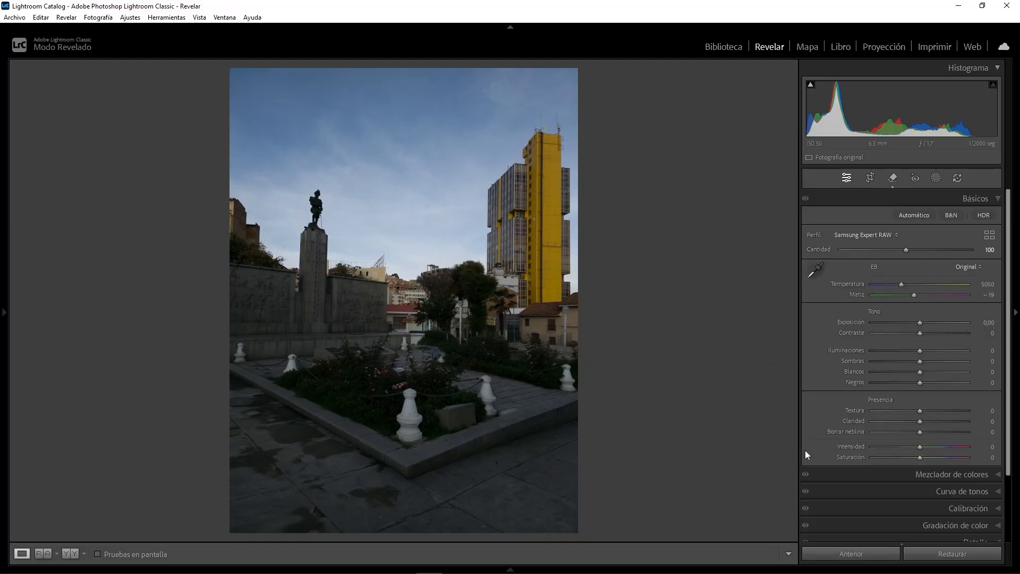
{"action": "left_click", "coordinate": [868, 235]}
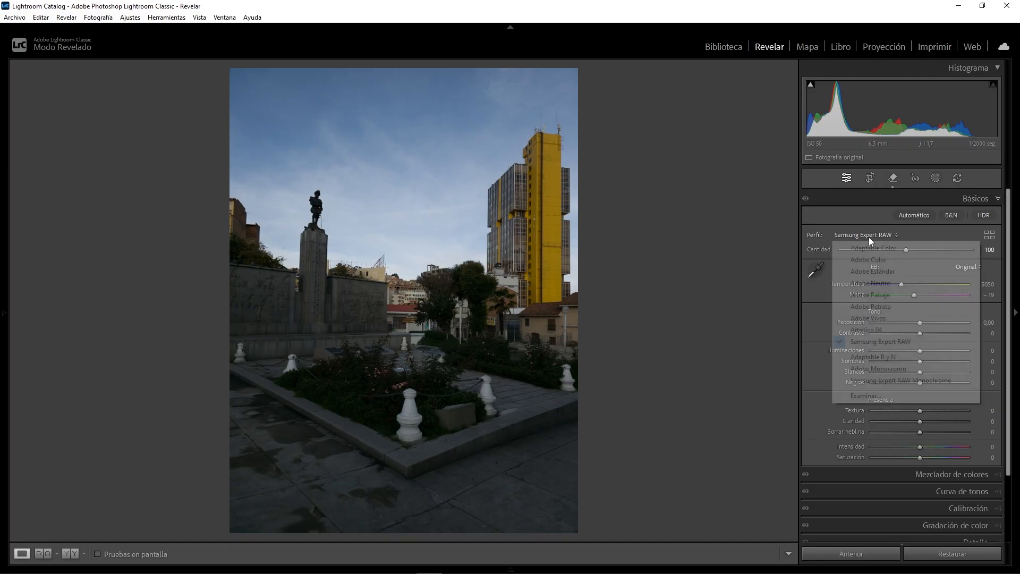
{"action": "left_click", "coordinate": [872, 271]}
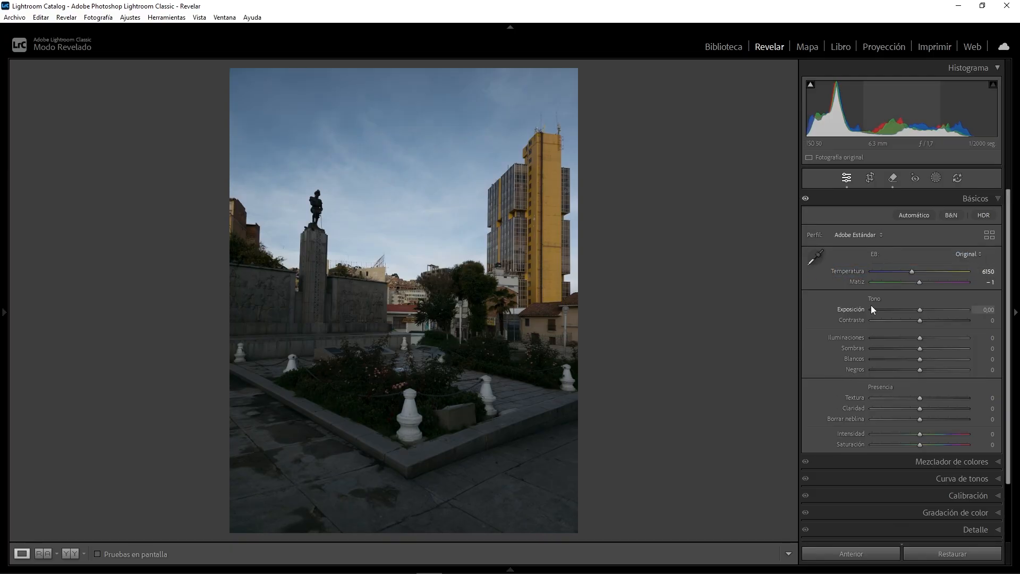
- Adjust the overall tone by setting Iluminaciones to -93, Blancos to -43 and Sombras to +38
{"action": "left_click_drag", "start_coordinate": [918, 339], "coordinate": [875, 338]}
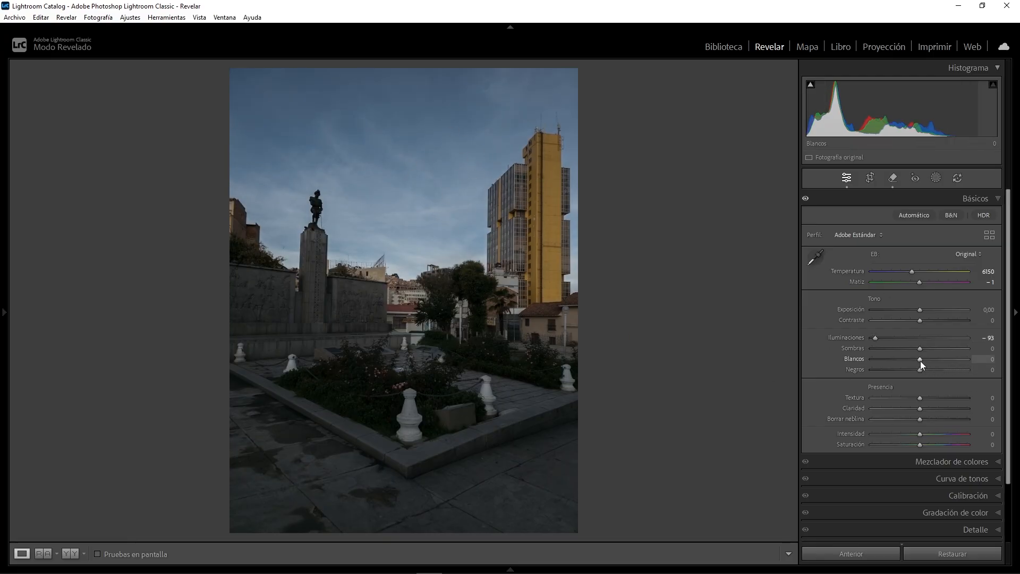
{"action": "left_click_drag", "start_coordinate": [916, 358], "coordinate": [911, 357]}
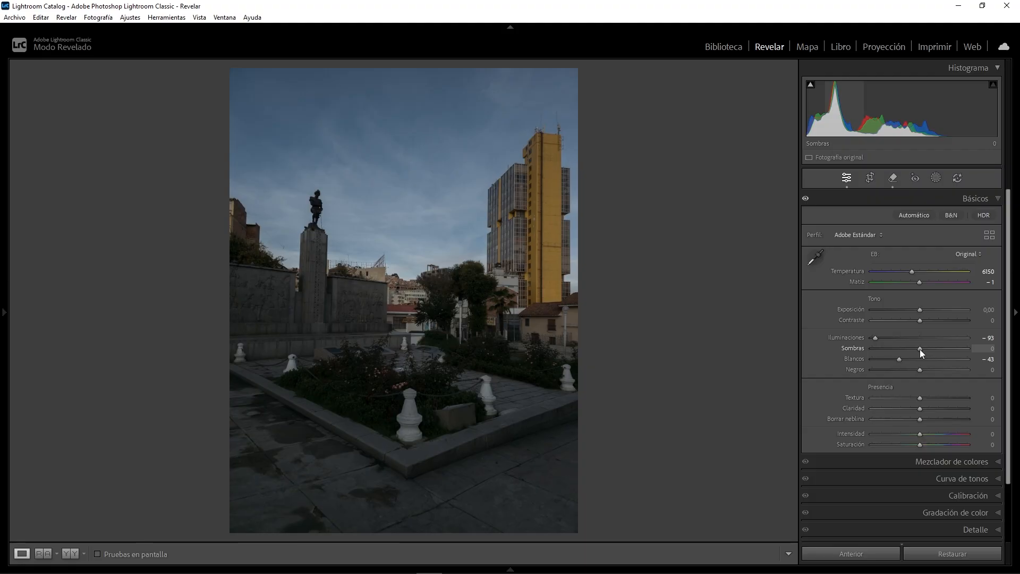
{"action": "left_click_drag", "start_coordinate": [920, 349], "coordinate": [939, 351]}
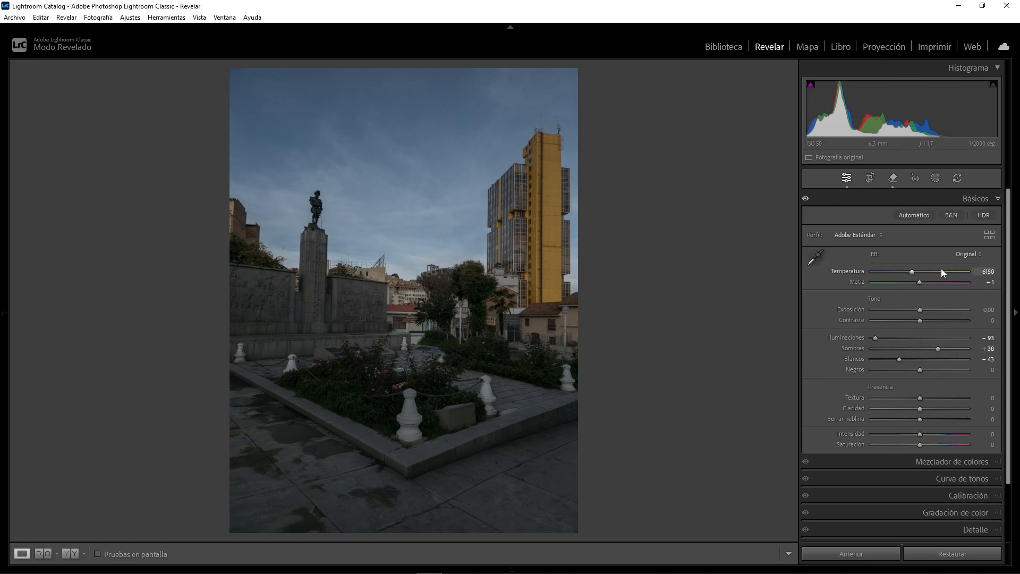
- Set the white balance to Temperatura 6611 and Matiz -10, and compare the photo with and without the Básicos adjustments
{"action": "left_click_drag", "start_coordinate": [913, 273], "coordinate": [917, 273]}
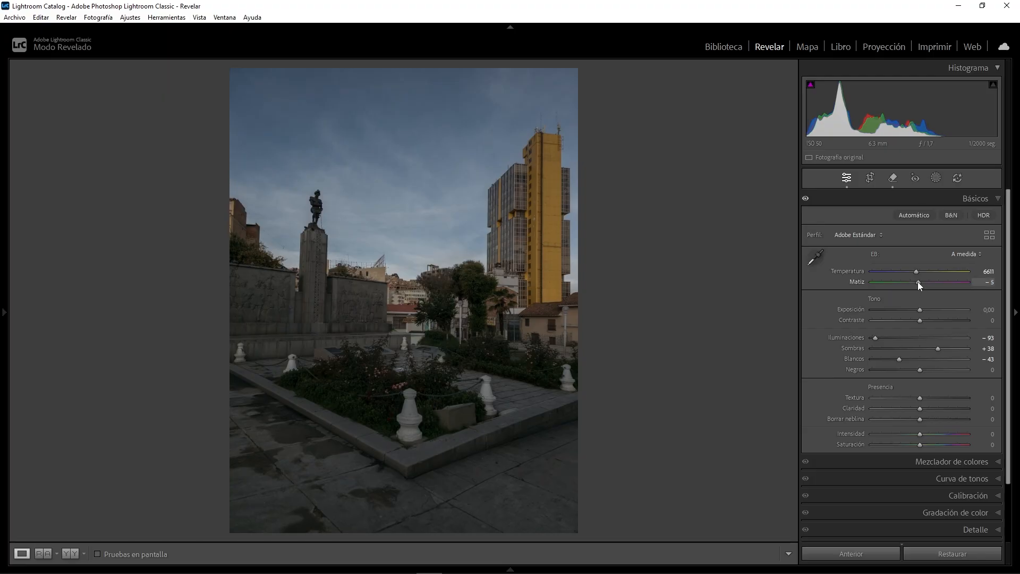
{"action": "left_click_drag", "start_coordinate": [918, 282], "coordinate": [916, 282]}
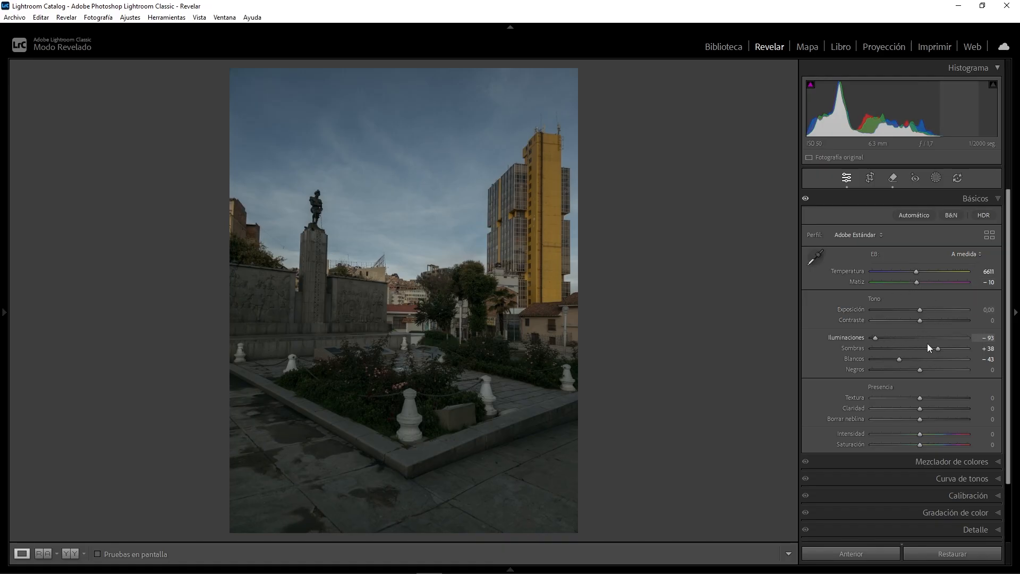
{"action": "left_click", "coordinate": [806, 199]}
{"action": "left_click", "coordinate": [806, 200]}
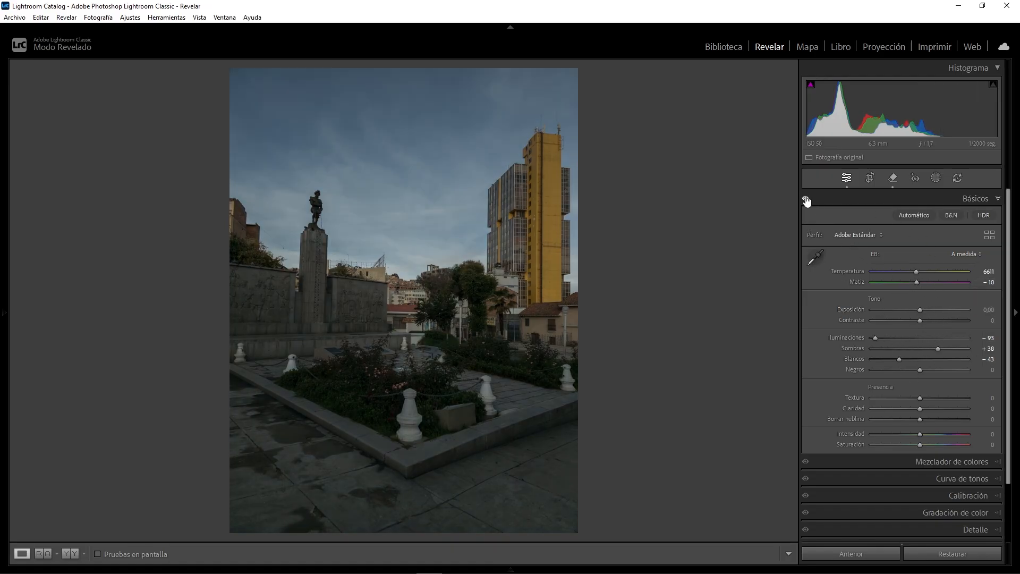
{"action": "left_click", "coordinate": [806, 200]}
{"action": "left_click", "coordinate": [806, 200]}
- Create a sky mask and subtract the statue and its pedestal from it with object selection
{"action": "left_click", "coordinate": [935, 179]}
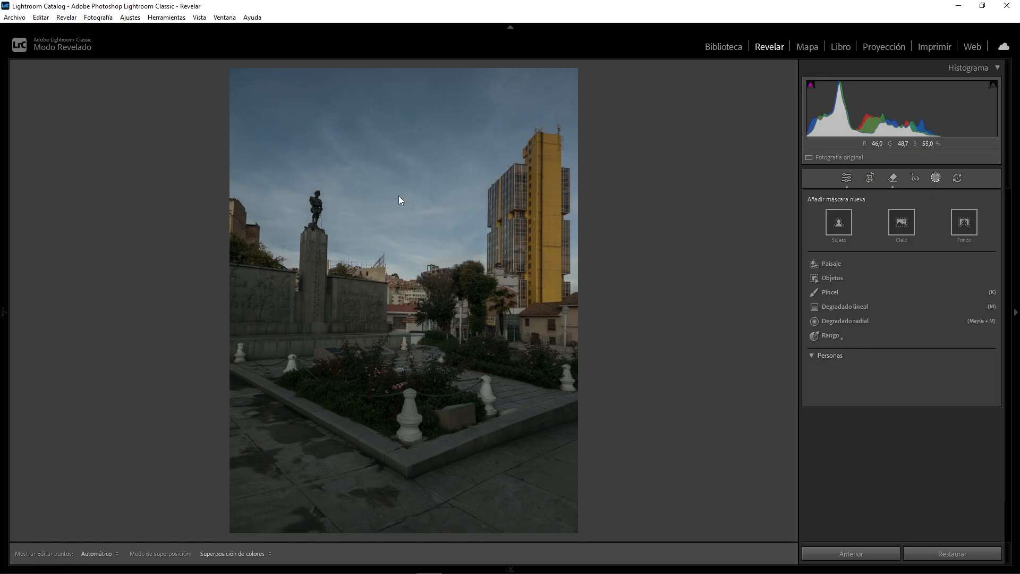
{"action": "left_click", "coordinate": [908, 227]}
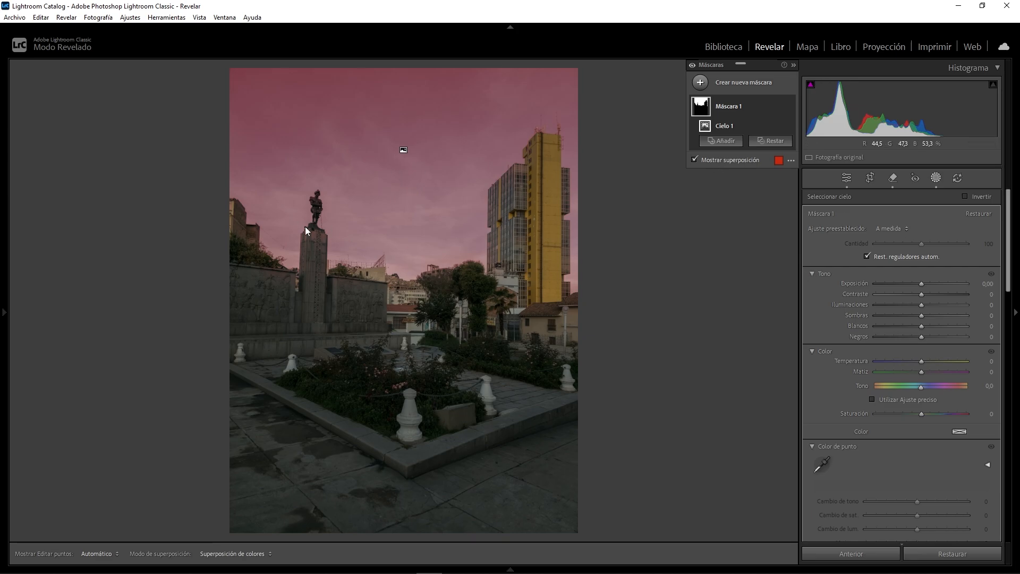
{"action": "left_click", "coordinate": [781, 141]}
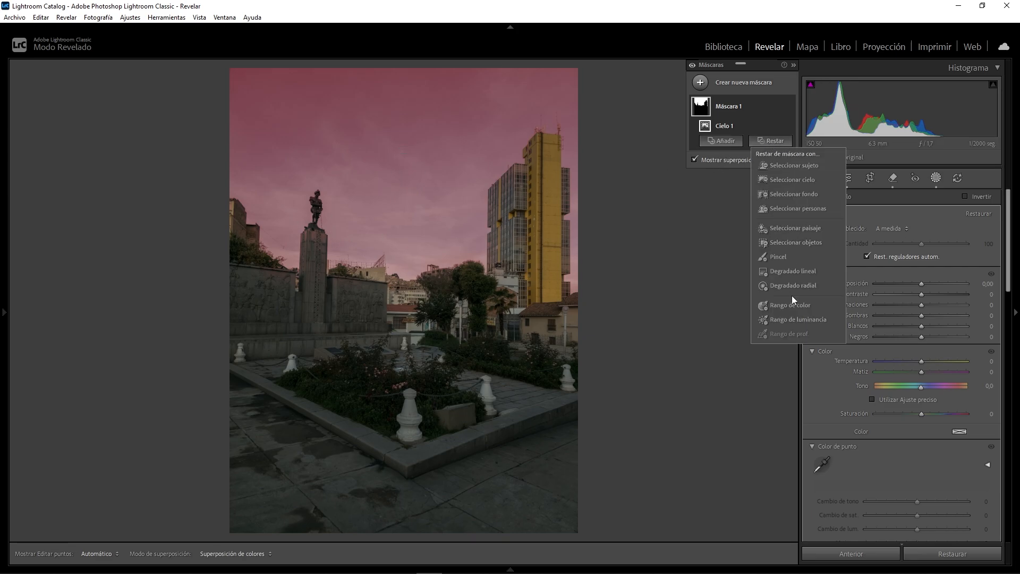
{"action": "left_click", "coordinate": [805, 242]}
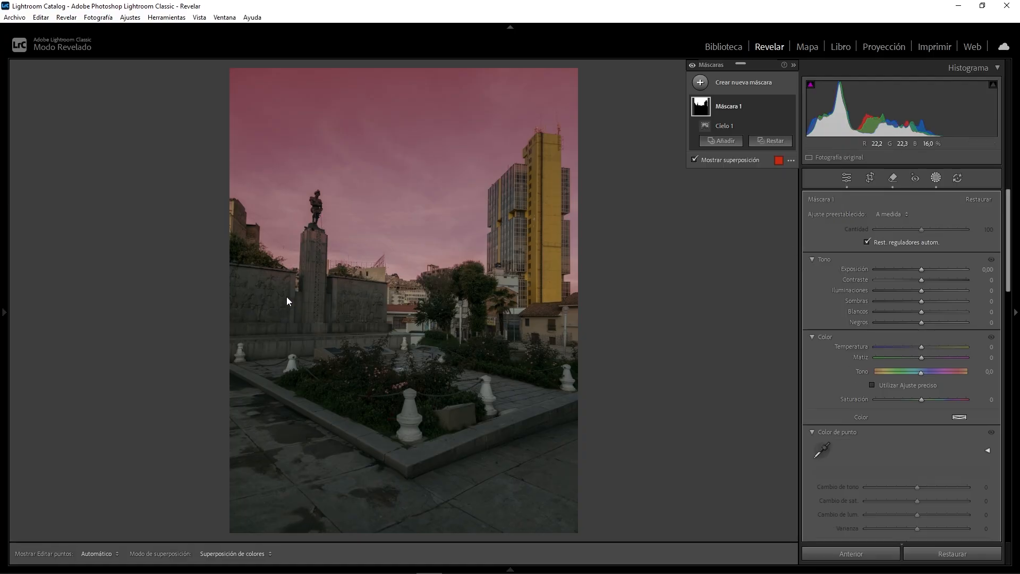
{"action": "left_click_drag", "start_coordinate": [273, 285], "coordinate": [391, 182]}
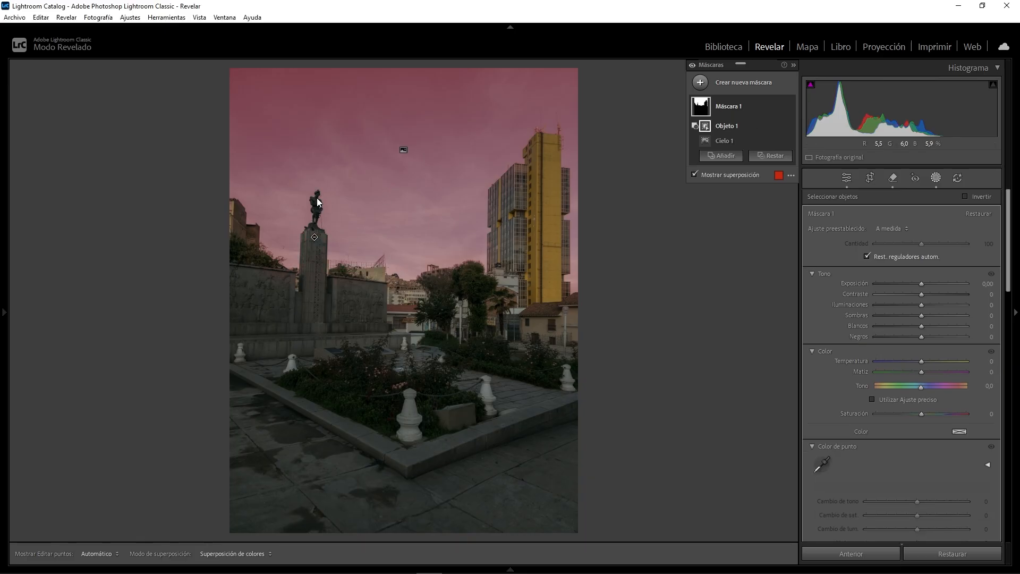
- Subtract the tall yellow and glass building from the sky mask with object selection
{"action": "left_click", "coordinate": [771, 155]}
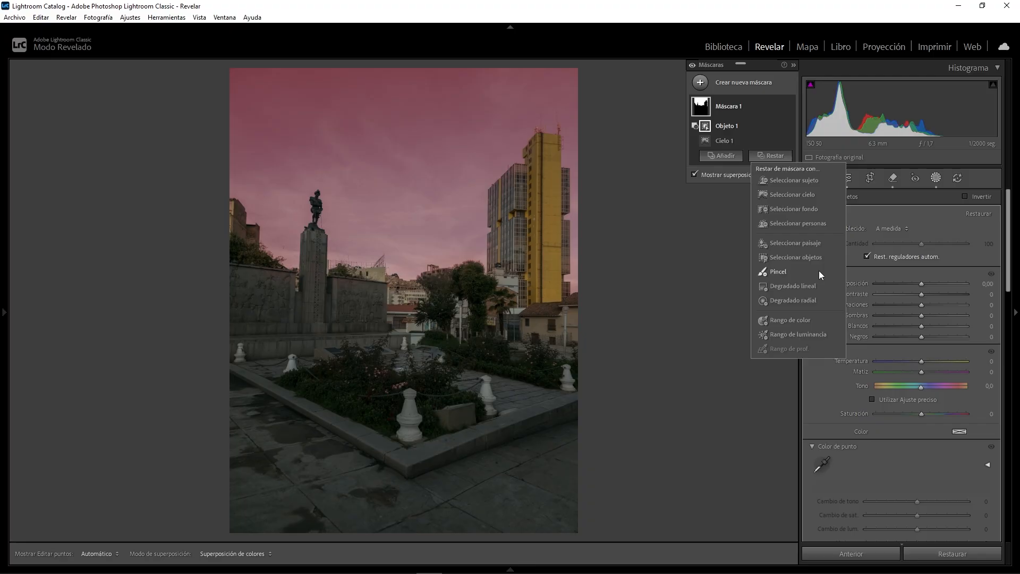
{"action": "left_click", "coordinate": [820, 256]}
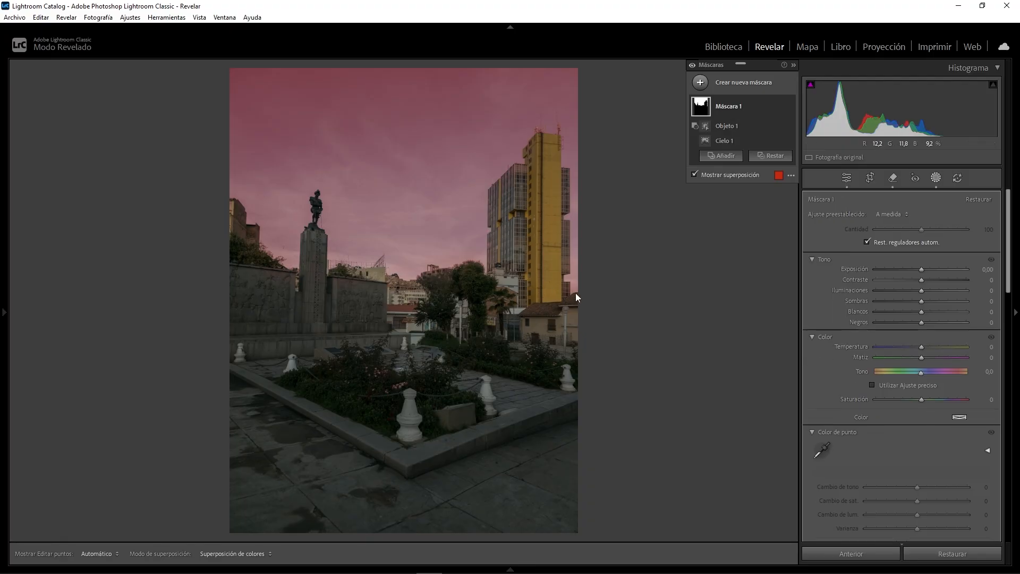
{"action": "left_click_drag", "start_coordinate": [573, 278], "coordinate": [480, 114]}
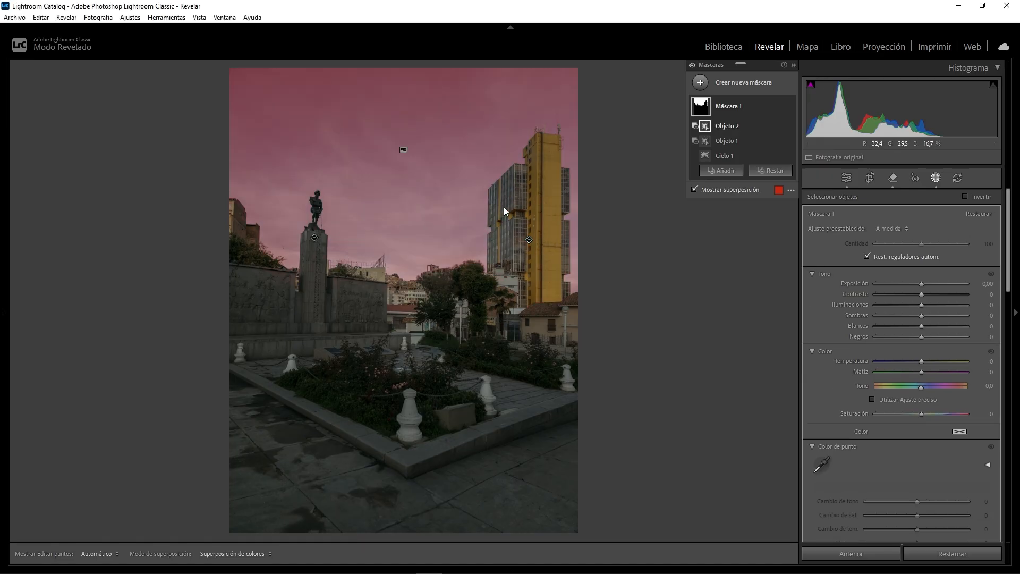
- Adjust the masked sky with Iluminaciones -77, Blancos -33, Claridad 57, Textura -25 and Borrar neblina 15
{"action": "mouse_move", "coordinate": [914, 305]}
{"action": "left_mouse_down"}
{"action": "mouse_move", "coordinate": [886, 302]}
{"action": "mouse_move", "coordinate": [919, 325]}
{"action": "mouse_move", "coordinate": [907, 323]}
{"action": "left_mouse_up"}
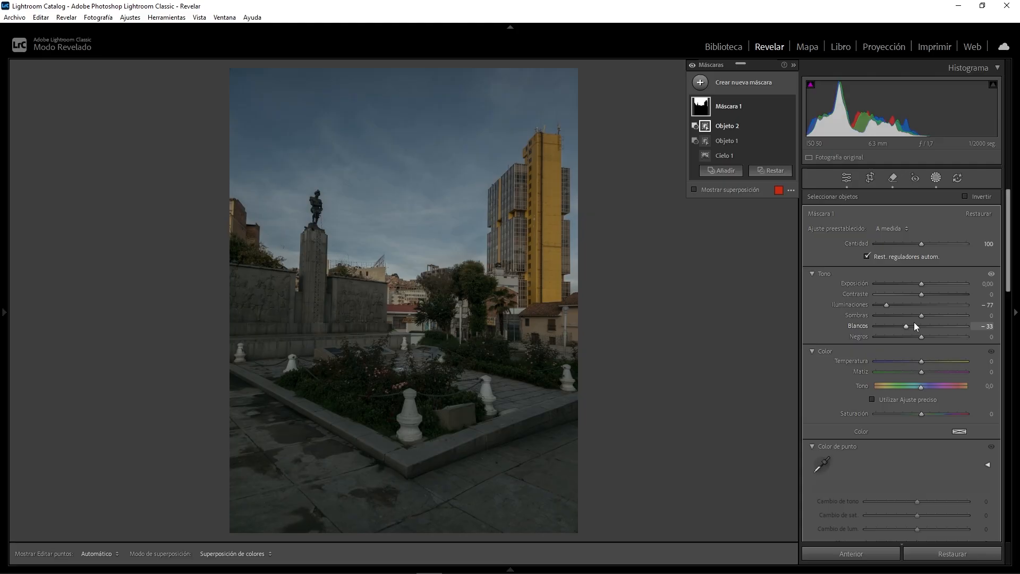
{"action": "left_click_drag", "start_coordinate": [1007, 259], "coordinate": [1011, 392]}
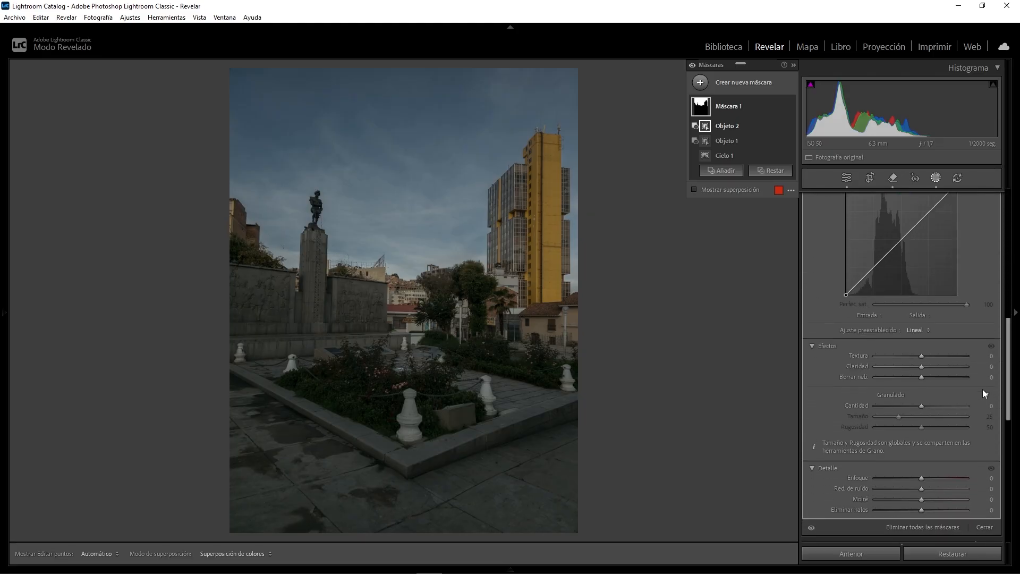
{"action": "left_click_drag", "start_coordinate": [920, 366], "coordinate": [901, 355]}
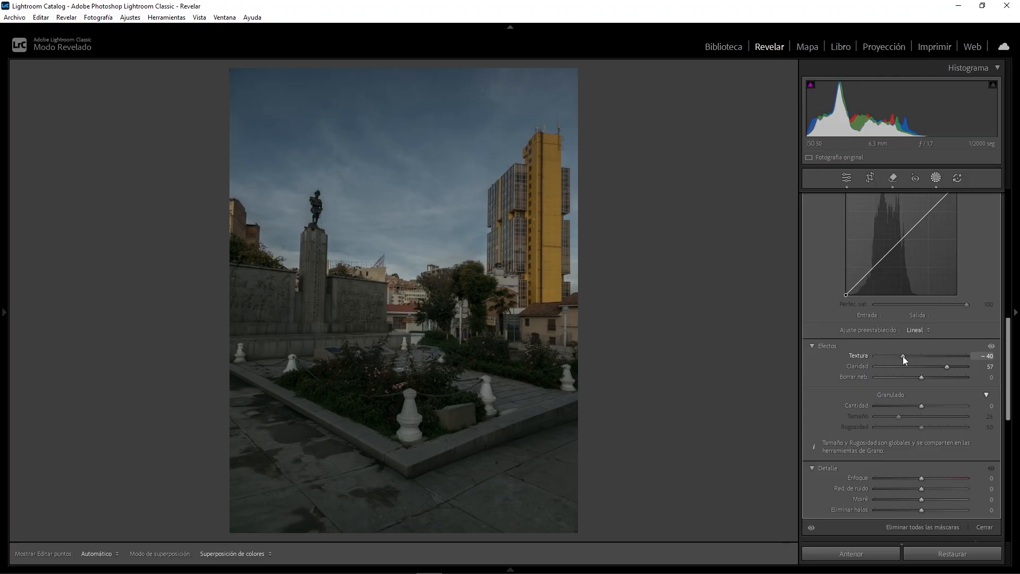
{"action": "left_click_drag", "start_coordinate": [905, 359], "coordinate": [929, 379]}
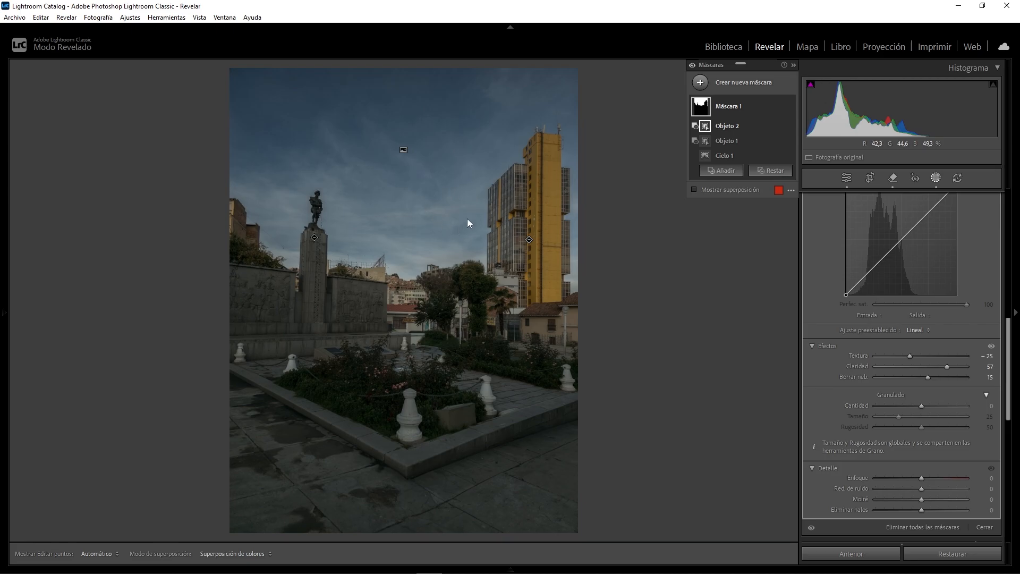
- Create a color range mask sampled from the green garden foliage and set its Perfeccionar value to 15
{"action": "left_click", "coordinate": [701, 83]}
{"action": "left_click", "coordinate": [766, 243]}
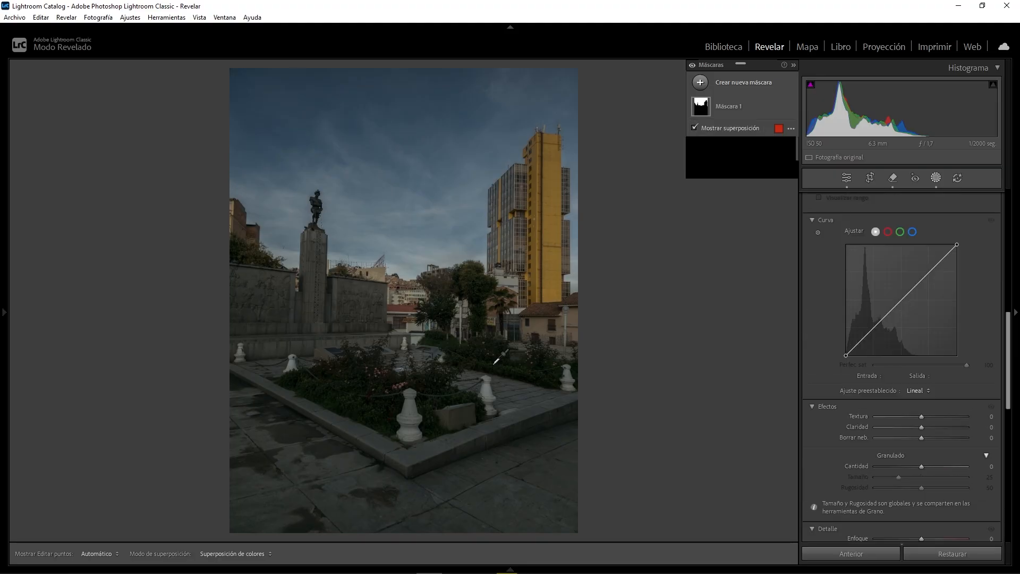
{"action": "left_click", "coordinate": [485, 364]}
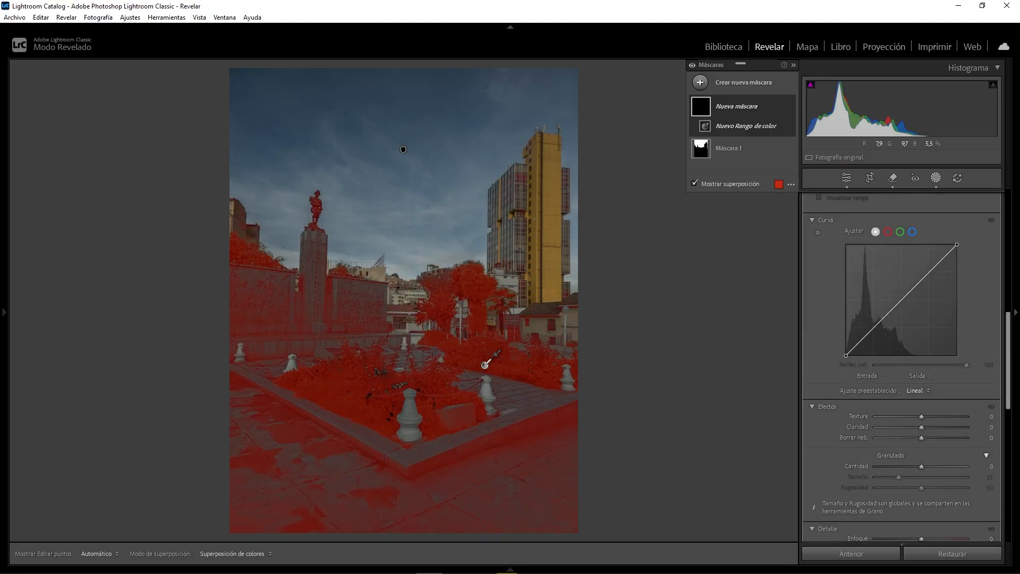
{"action": "scroll", "coordinate": [989, 367], "scroll_direction": "up", "scroll_amount": 5}
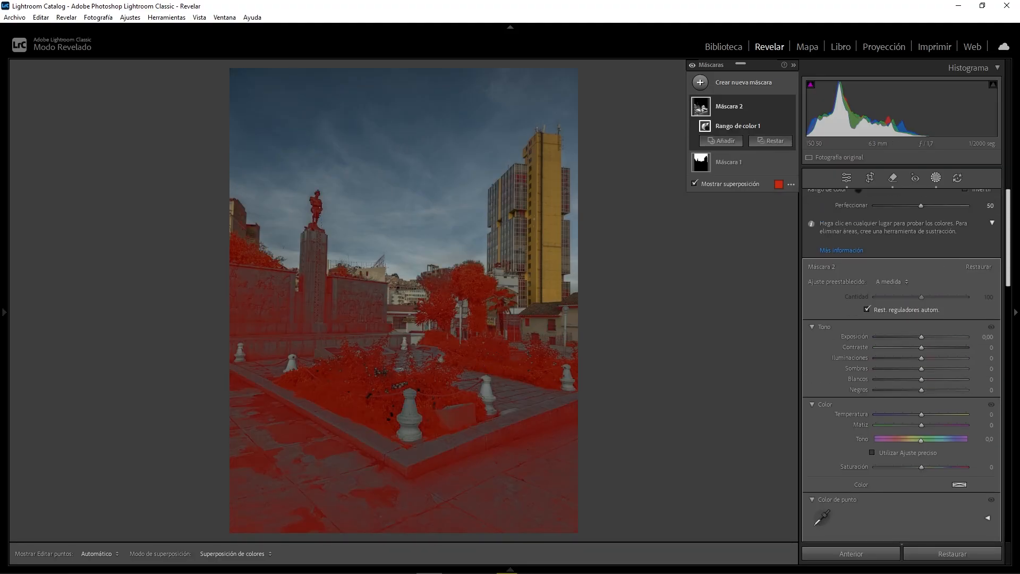
{"action": "left_click_drag", "start_coordinate": [925, 215], "coordinate": [887, 219]}
- Subtract the pavement and planter kerb areas from the foliage mask with the brush
{"action": "left_click", "coordinate": [771, 141]}
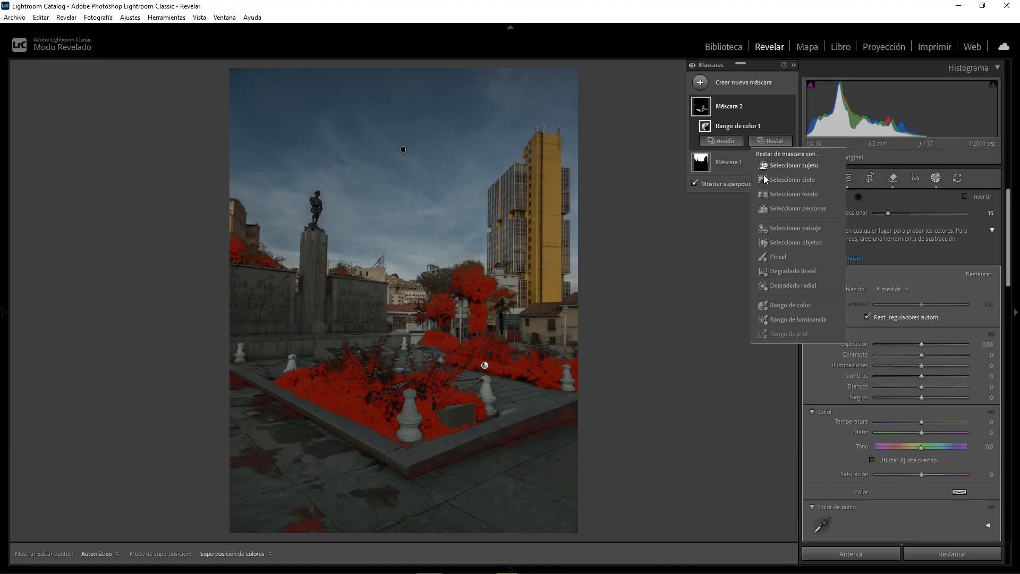
{"action": "left_click", "coordinate": [773, 256]}
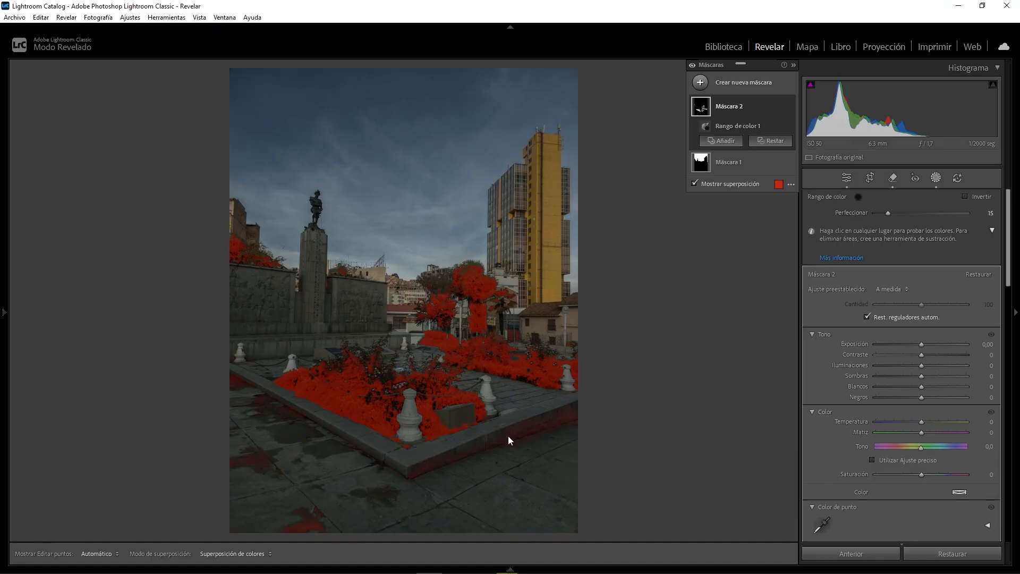
{"action": "mouse_move", "coordinate": [517, 439]}
{"action": "left_mouse_down"}
{"action": "mouse_move", "coordinate": [578, 410]}
{"action": "mouse_move", "coordinate": [565, 418]}
{"action": "left_mouse_up"}
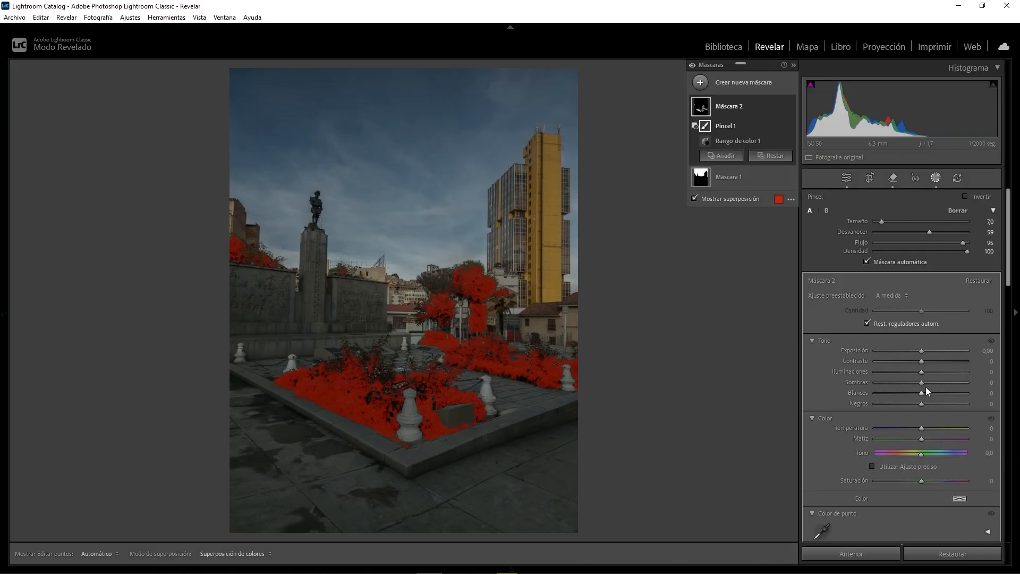
- Set Sombras to 18 for the garden foliage mask
{"action": "mouse_move", "coordinate": [923, 384]}
{"action": "left_mouse_down"}
{"action": "mouse_move", "coordinate": [991, 390]}
{"action": "mouse_move", "coordinate": [930, 381]}
{"action": "left_mouse_up"}
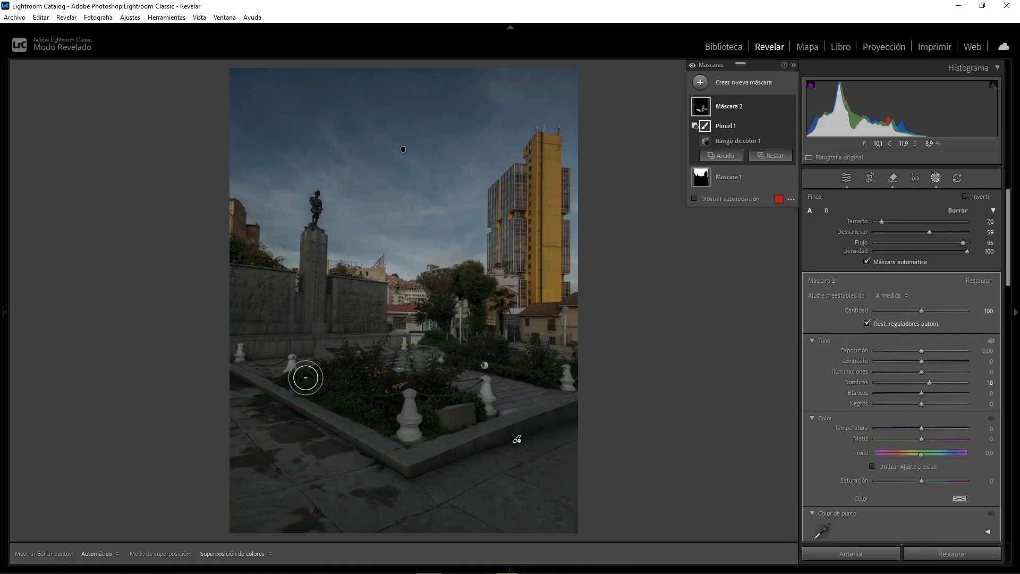
- Create an object mask covering the plaza pavement and planter kerb, using the brush selection mode
{"action": "left_click", "coordinate": [699, 86]}
{"action": "left_click", "coordinate": [760, 180]}
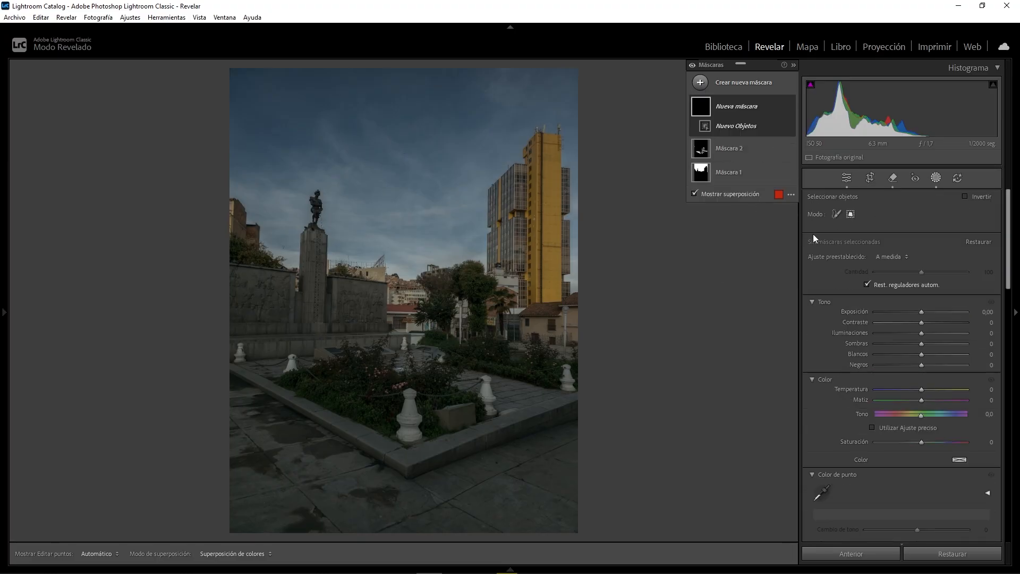
{"action": "left_click", "coordinate": [836, 214]}
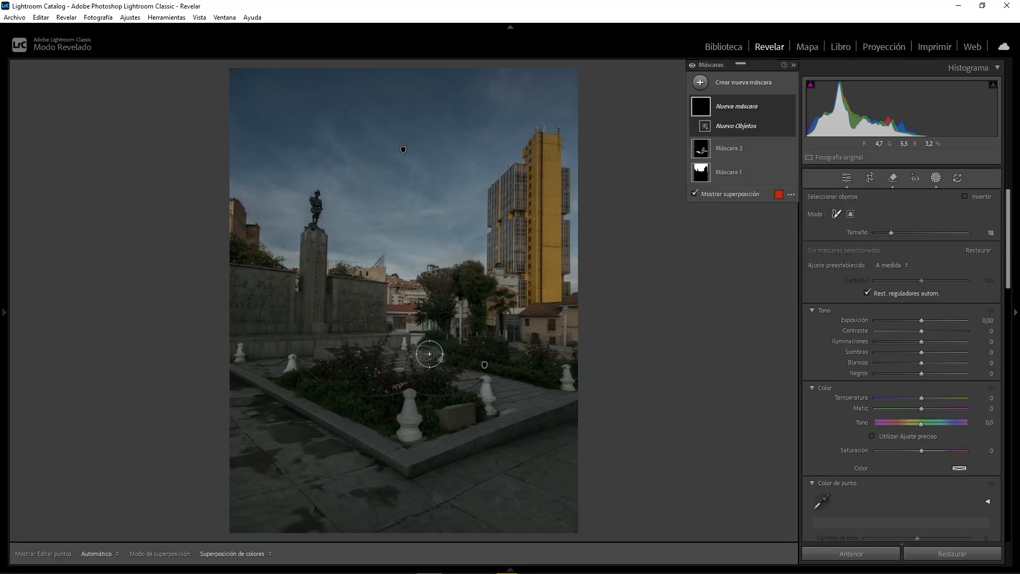
{"action": "mouse_move", "coordinate": [399, 352]}
{"action": "left_mouse_down"}
{"action": "mouse_move", "coordinate": [568, 405]}
{"action": "mouse_move", "coordinate": [570, 515]}
{"action": "mouse_move", "coordinate": [317, 507]}
{"action": "mouse_move", "coordinate": [256, 516]}
{"action": "mouse_move", "coordinate": [234, 443]}
{"action": "mouse_move", "coordinate": [232, 369]}
{"action": "mouse_move", "coordinate": [416, 464]}
{"action": "mouse_move", "coordinate": [543, 416]}
{"action": "left_mouse_up"}
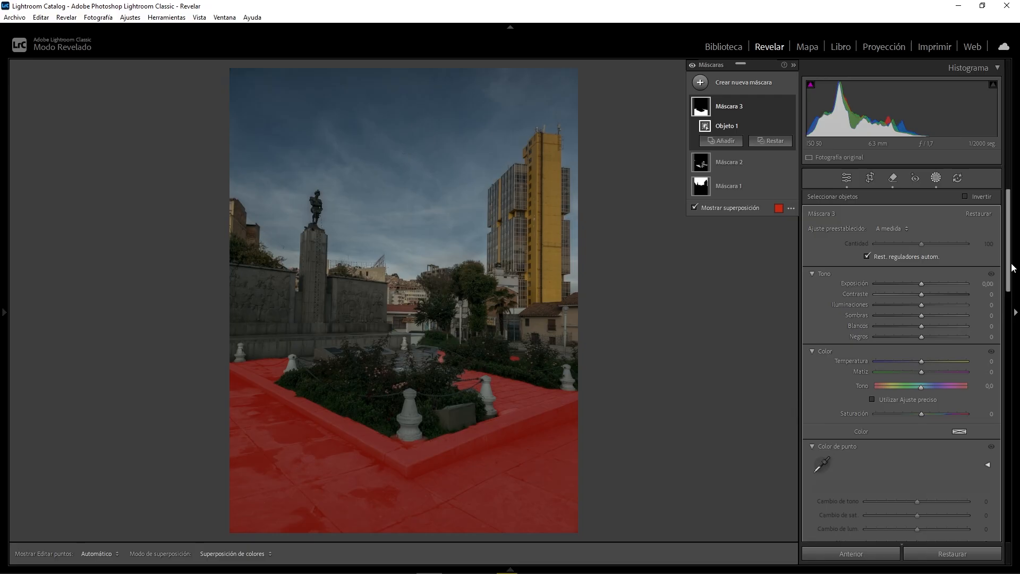
- Shape the pavement mask's tone curve with points at 54/57 and 174/192, and set its Claridad to 30
{"action": "left_click_drag", "start_coordinate": [1005, 273], "coordinate": [1006, 387]}
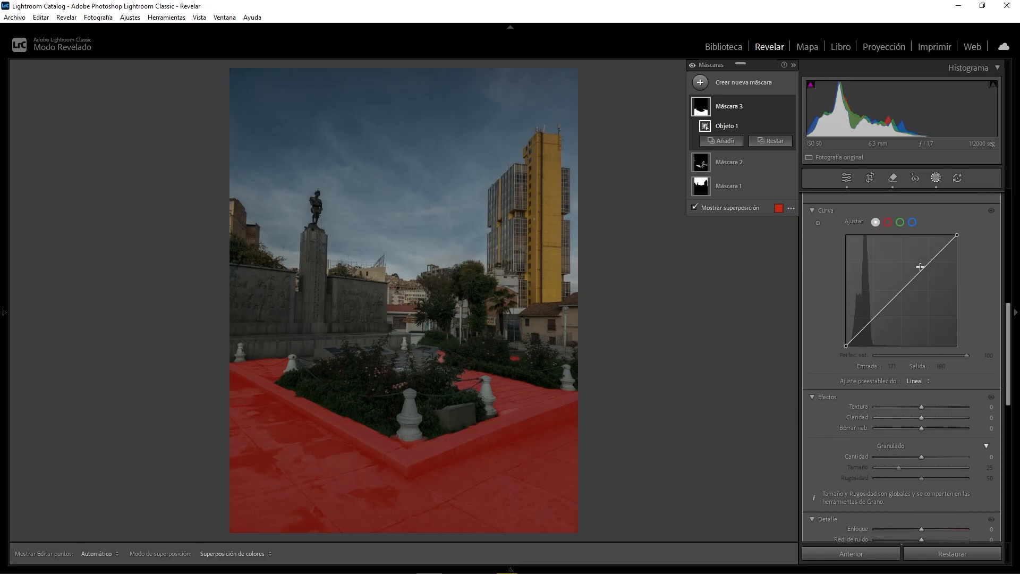
{"action": "left_click_drag", "start_coordinate": [922, 269], "coordinate": [921, 267]}
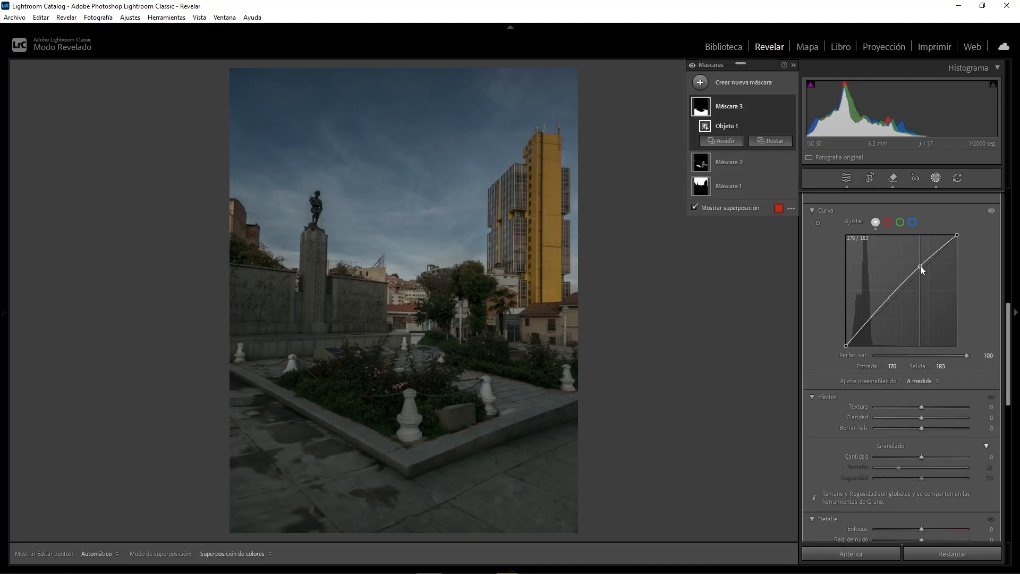
{"action": "left_click_drag", "start_coordinate": [869, 320], "coordinate": [869, 321]}
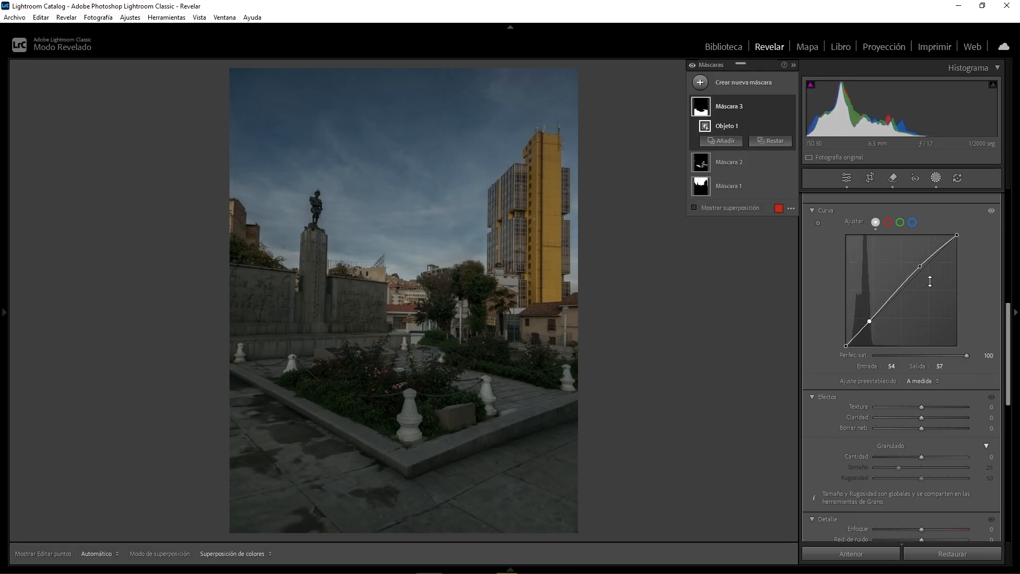
{"action": "left_click_drag", "start_coordinate": [920, 265], "coordinate": [922, 261]}
{"action": "left_click_drag", "start_coordinate": [923, 418], "coordinate": [936, 419]}
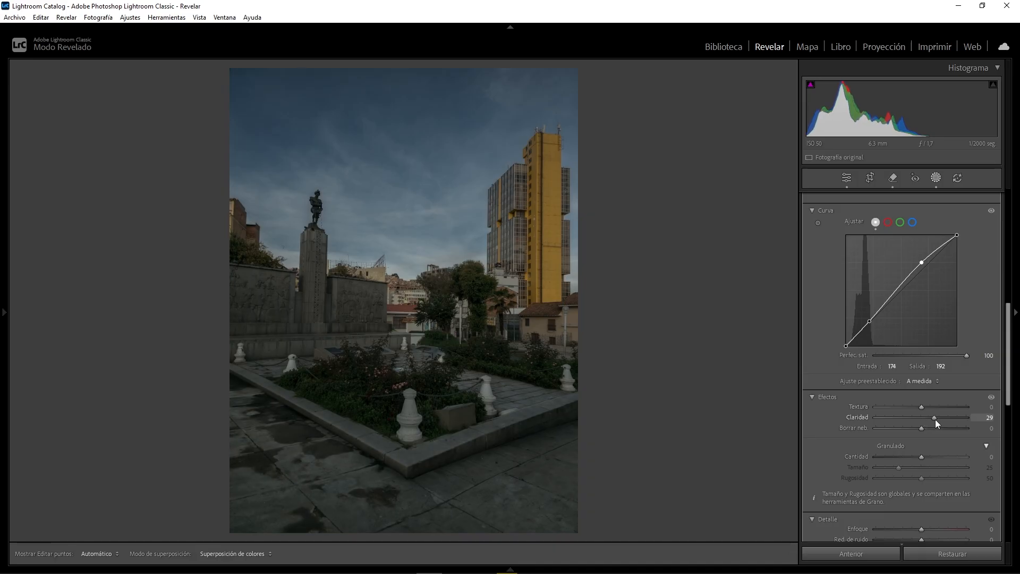
{"action": "left_click_drag", "start_coordinate": [935, 419], "coordinate": [936, 416]}
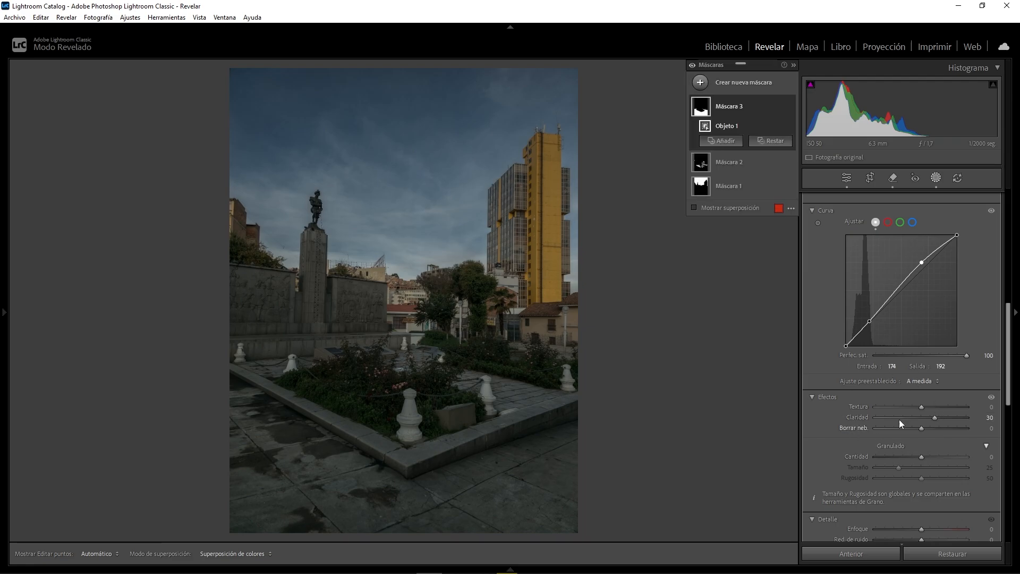
- Create an object mask over the statue, its pedestal and the relief wall, using brush selection at size 23
{"action": "left_click", "coordinate": [700, 84]}
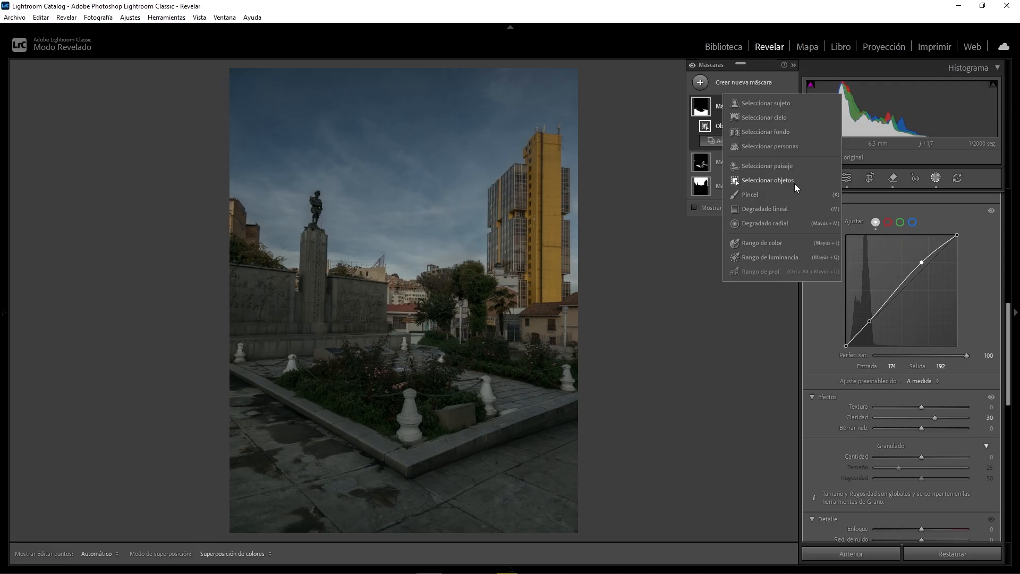
{"action": "left_click", "coordinate": [769, 180]}
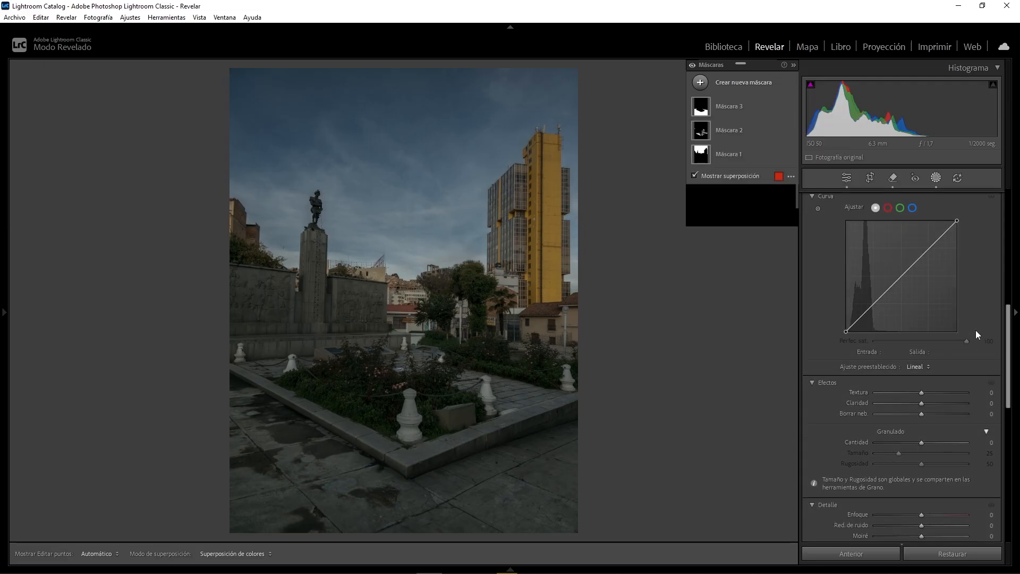
{"action": "left_click_drag", "start_coordinate": [1009, 328], "coordinate": [995, 204]}
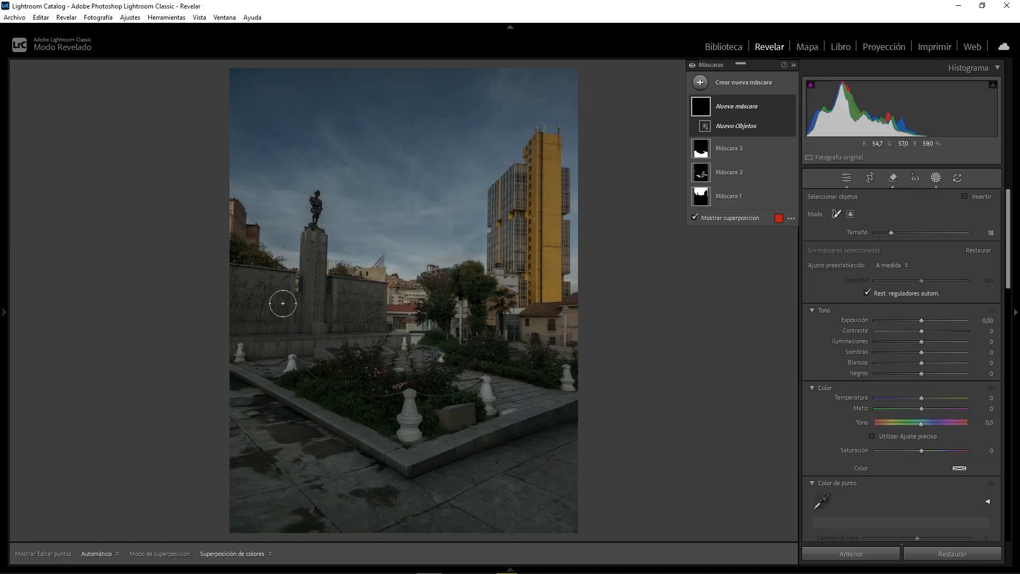
{"action": "scroll", "coordinate": [283, 303], "scroll_direction": "up", "scroll_amount": 3}
{"action": "scroll", "coordinate": [239, 271], "scroll_direction": "up", "scroll_amount": 2}
{"action": "mouse_move", "coordinate": [231, 275]}
{"action": "left_mouse_down"}
{"action": "mouse_move", "coordinate": [315, 277]}
{"action": "mouse_move", "coordinate": [312, 235]}
{"action": "mouse_move", "coordinate": [325, 288]}
{"action": "mouse_move", "coordinate": [384, 292]}
{"action": "mouse_move", "coordinate": [388, 332]}
{"action": "mouse_move", "coordinate": [400, 338]}
{"action": "mouse_move", "coordinate": [240, 351]}
{"action": "mouse_move", "coordinate": [231, 301]}
{"action": "mouse_move", "coordinate": [359, 308]}
{"action": "mouse_move", "coordinate": [364, 323]}
{"action": "mouse_move", "coordinate": [242, 337]}
{"action": "left_mouse_up"}
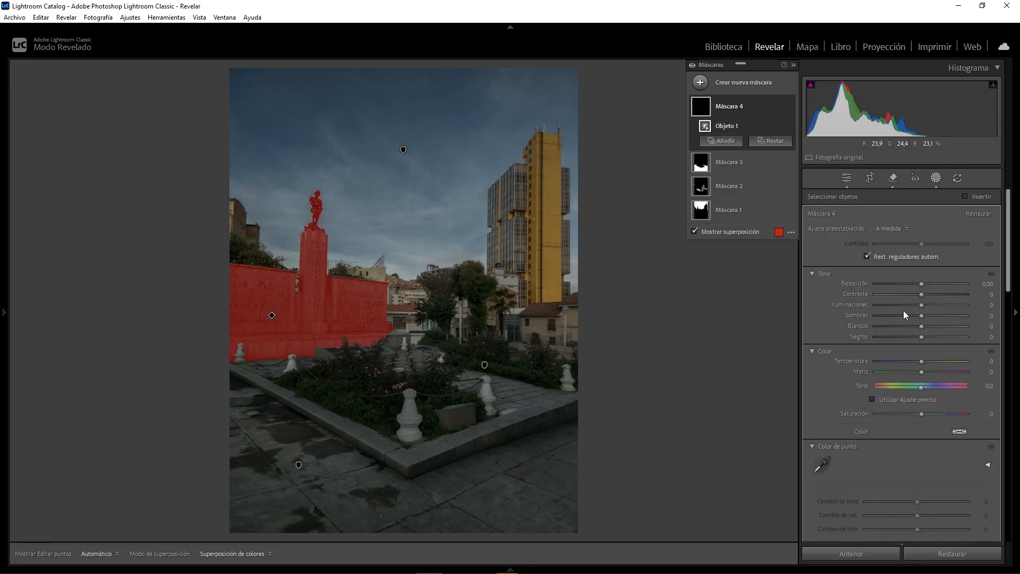
- Adjust the monument mask with Iluminaciones 68, slightly raised Blancos, Claridad 52 and Textura 4
{"action": "left_click", "coordinate": [924, 304]}
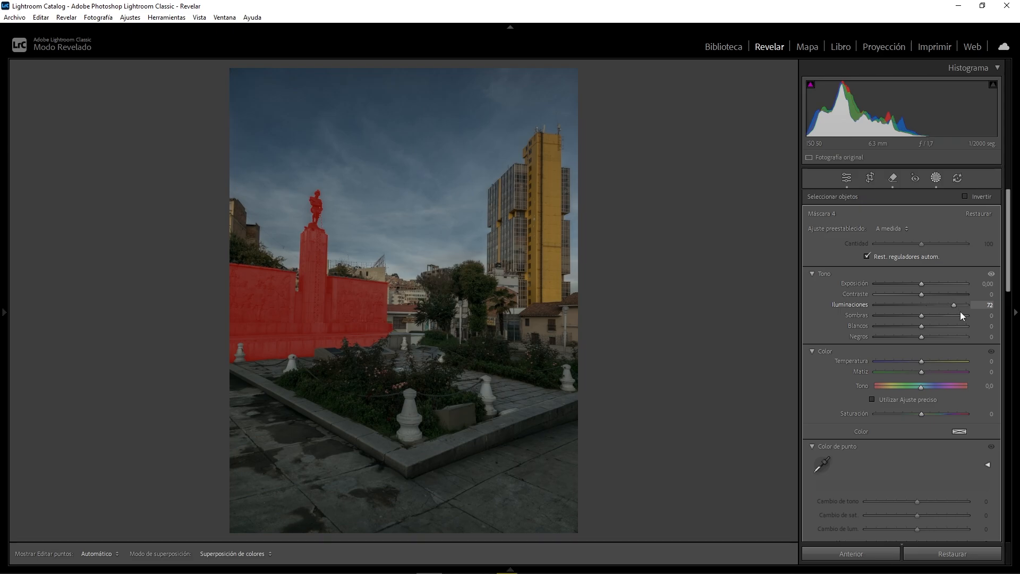
{"action": "left_click_drag", "start_coordinate": [960, 312], "coordinate": [957, 312]}
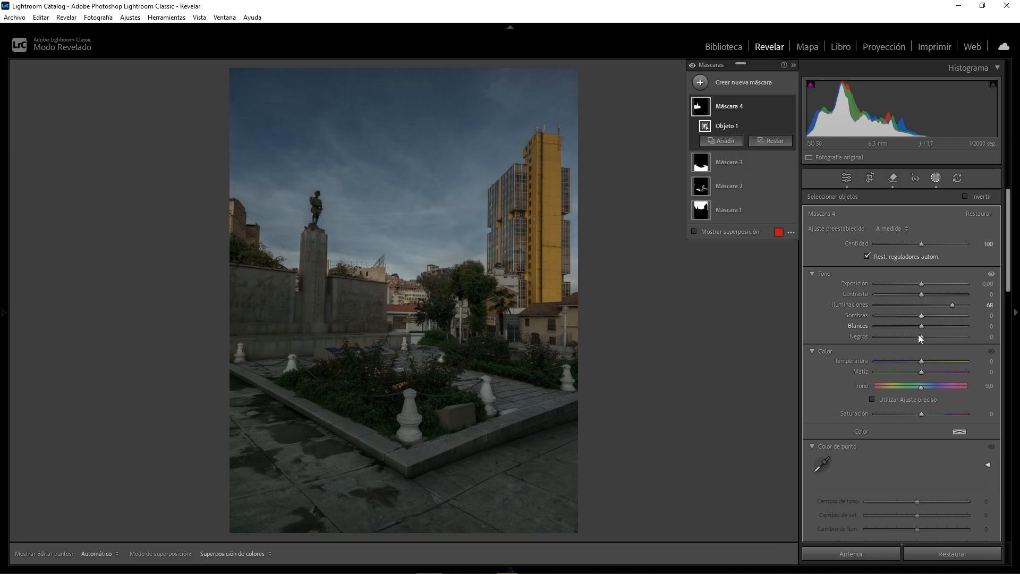
{"action": "left_click_drag", "start_coordinate": [921, 324], "coordinate": [923, 324]}
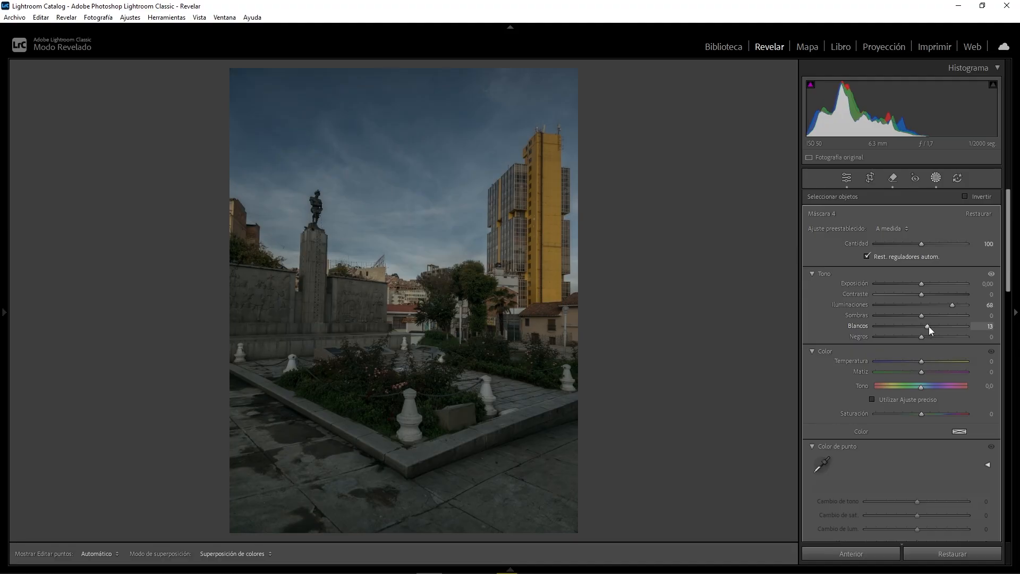
{"action": "left_click_drag", "start_coordinate": [1010, 278], "coordinate": [1007, 399]}
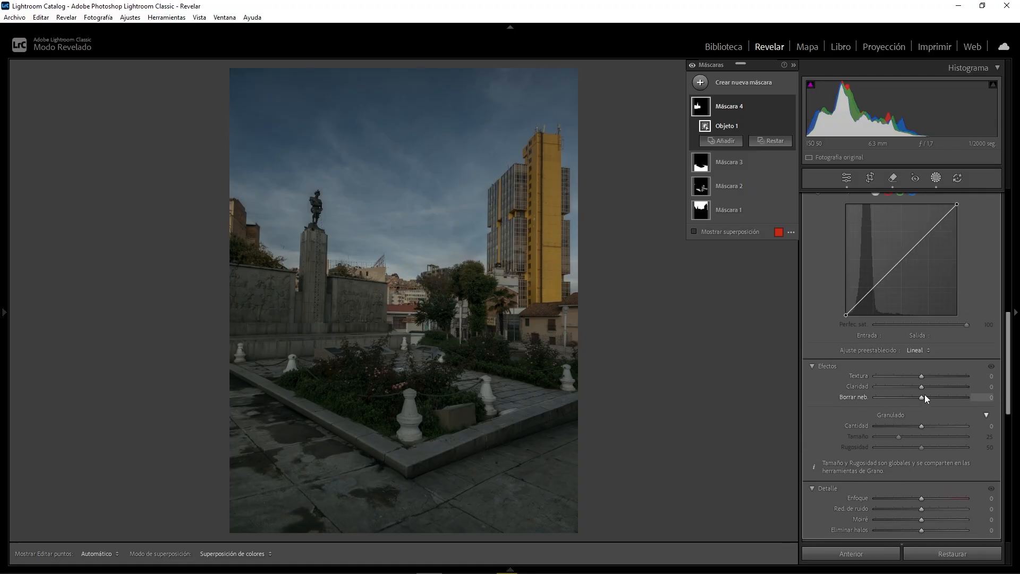
{"action": "left_click_drag", "start_coordinate": [922, 387], "coordinate": [931, 388]}
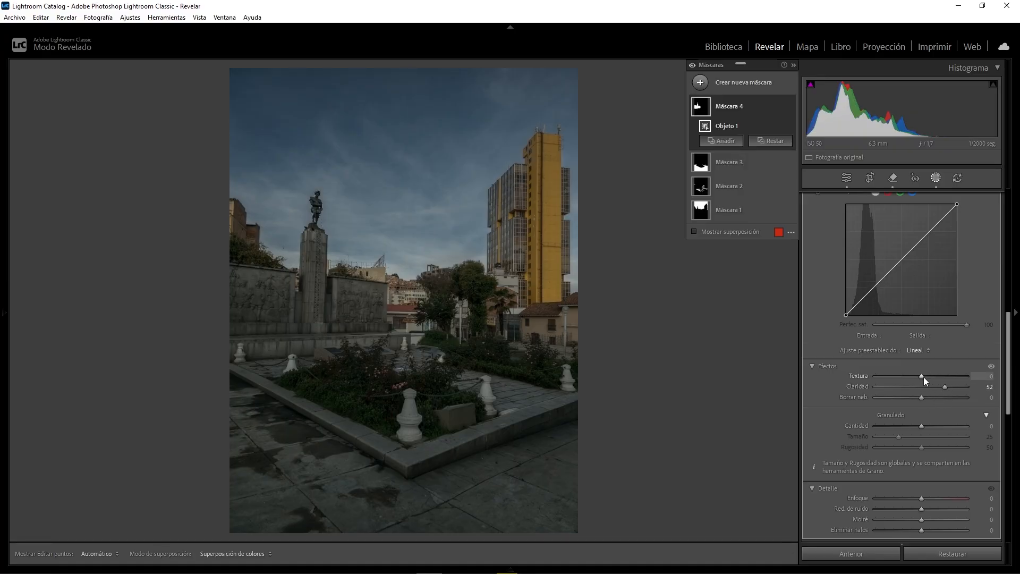
{"action": "left_click_drag", "start_coordinate": [923, 377], "coordinate": [923, 375]}
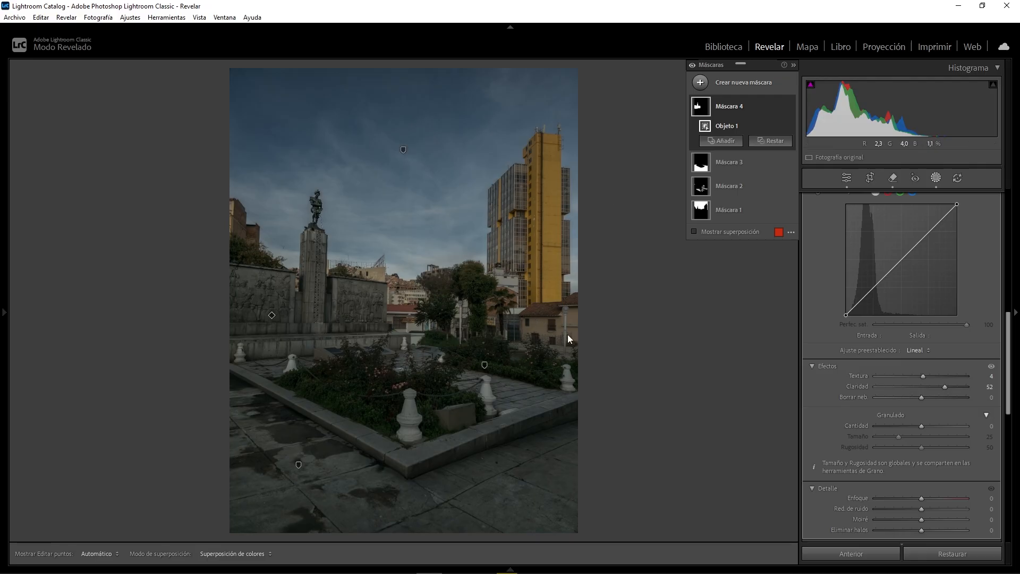
- Create an object mask of the tall yellow and glass building, using the rectangle selection mode
{"action": "left_click", "coordinate": [722, 140]}
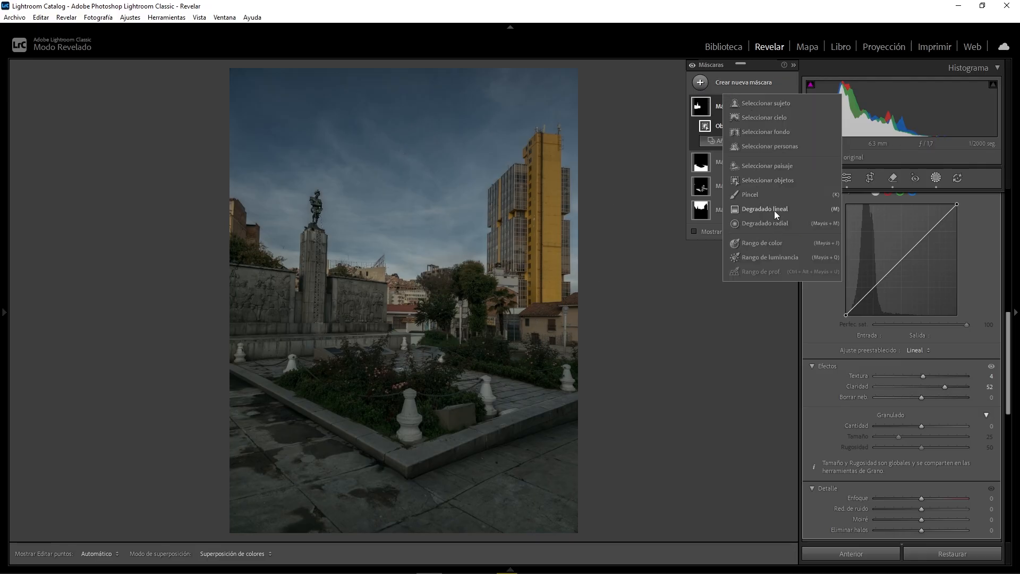
{"action": "left_click", "coordinate": [775, 180]}
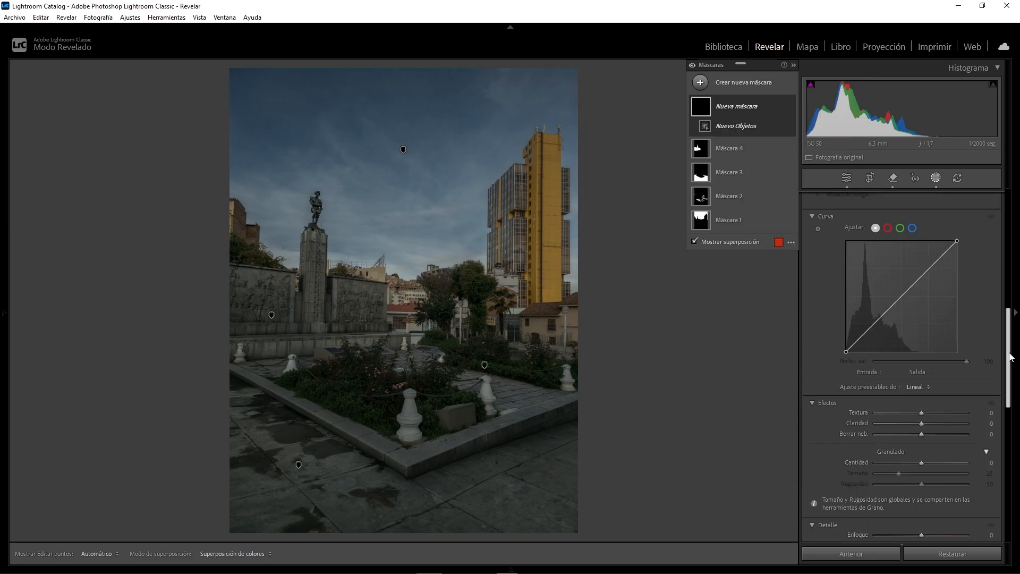
{"action": "scroll", "coordinate": [1011, 357], "scroll_direction": "up", "scroll_amount": 10}
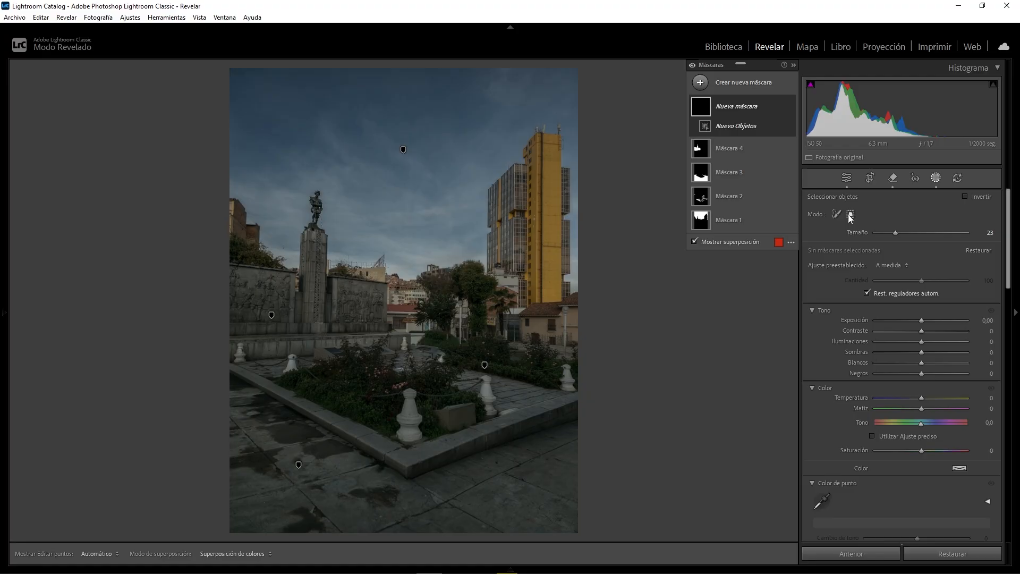
{"action": "left_click", "coordinate": [850, 215]}
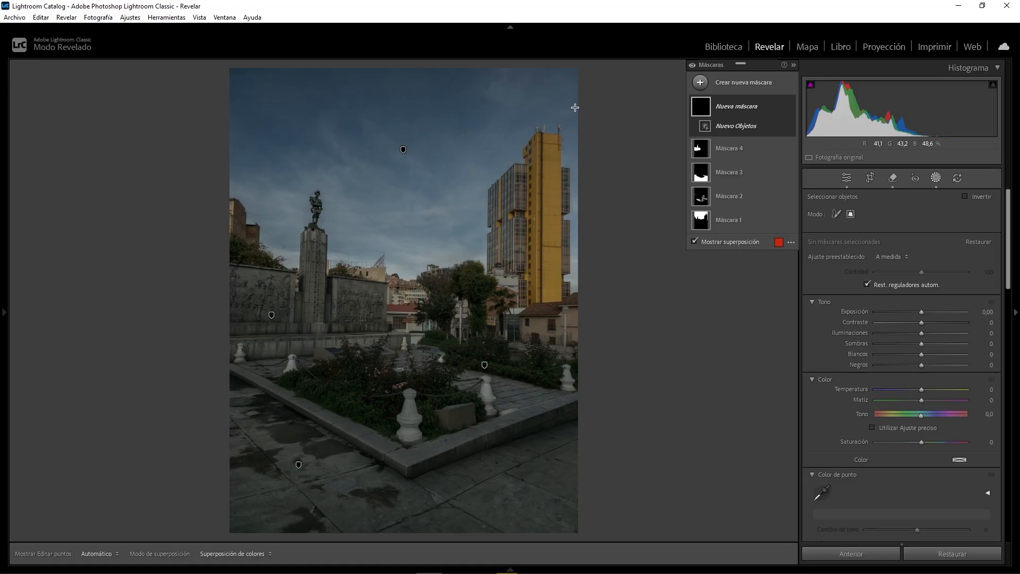
{"action": "left_click_drag", "start_coordinate": [575, 101], "coordinate": [481, 330]}
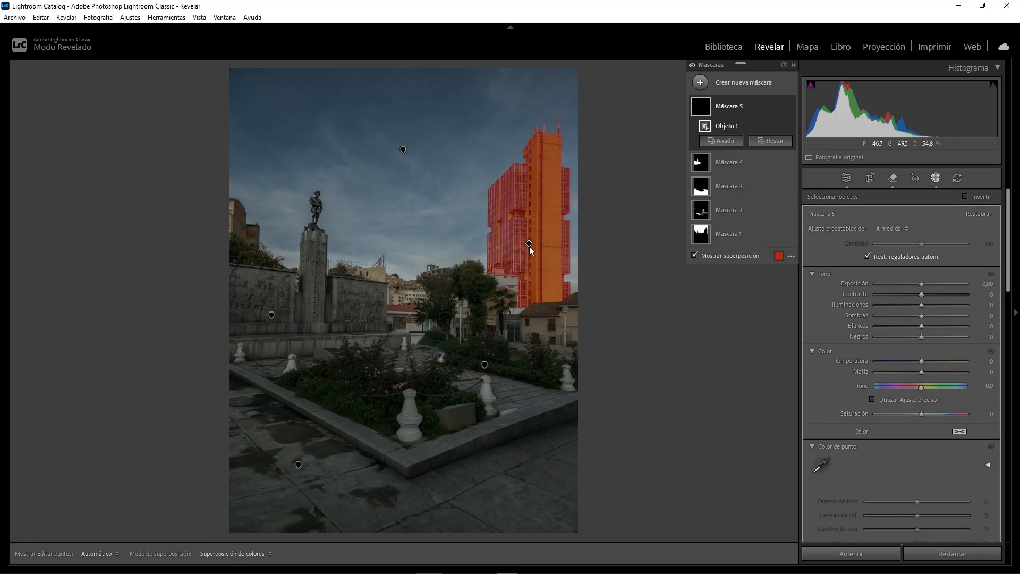
- Raise Iluminaciones on the tall building mask and set its Textura to 8 and Claridad to 6
{"action": "left_click_drag", "start_coordinate": [923, 307], "coordinate": [948, 307]}
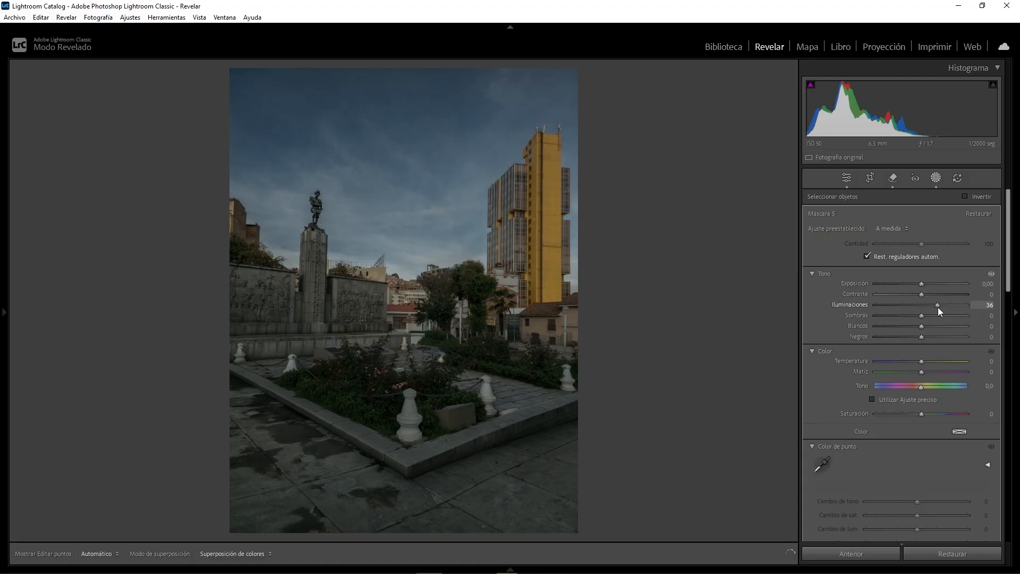
{"action": "left_click_drag", "start_coordinate": [1008, 267], "coordinate": [1009, 396]}
{"action": "left_click_drag", "start_coordinate": [921, 355], "coordinate": [922, 359]}
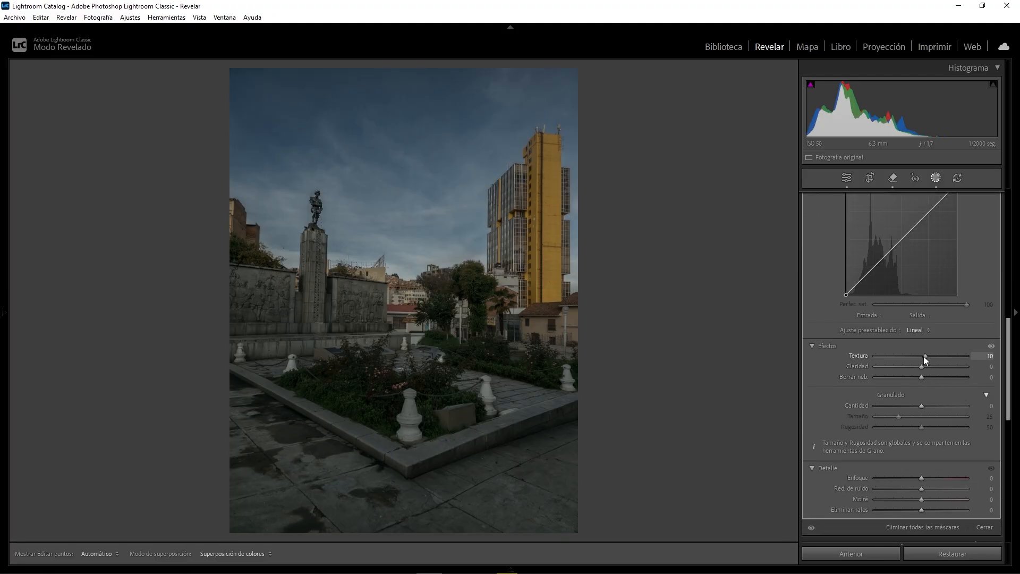
{"action": "left_click_drag", "start_coordinate": [922, 366], "coordinate": [925, 368]}
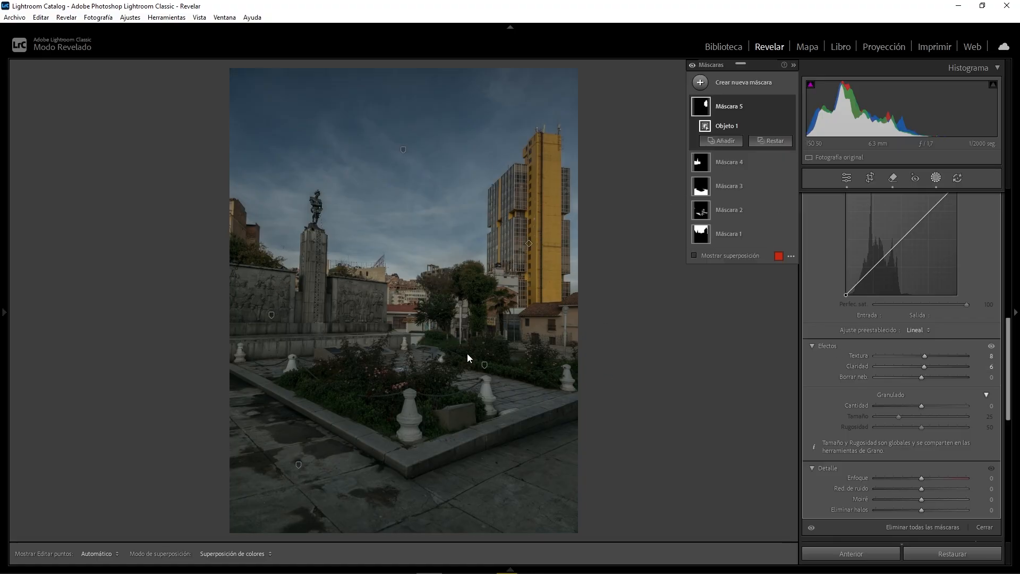
- Compare the photo with all mask adjustments switched off and on
{"action": "left_click", "coordinate": [692, 66]}
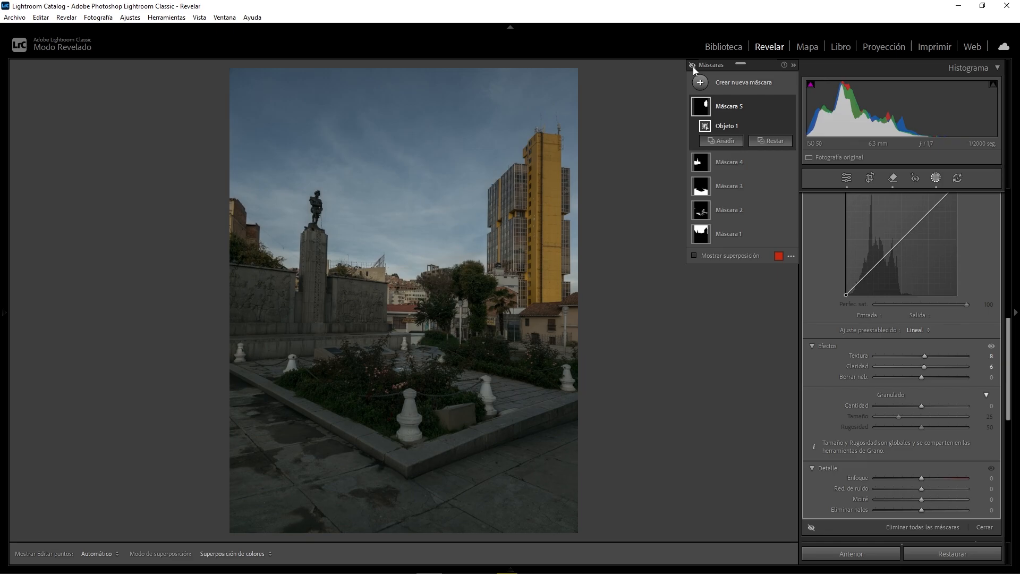
{"action": "left_click", "coordinate": [693, 66]}
{"action": "left_click", "coordinate": [693, 66]}
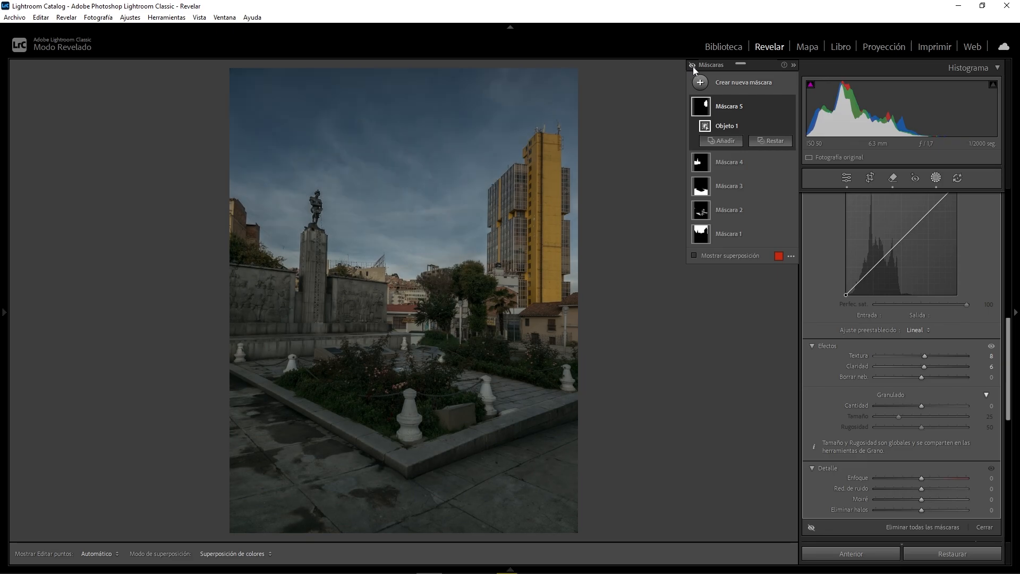
{"action": "left_click", "coordinate": [693, 66]}
{"action": "left_click", "coordinate": [693, 66]}
- In the HSL color mixer, shift the Naranja hue slightly negative and the Verde hue slightly positive
{"action": "left_click", "coordinate": [847, 178]}
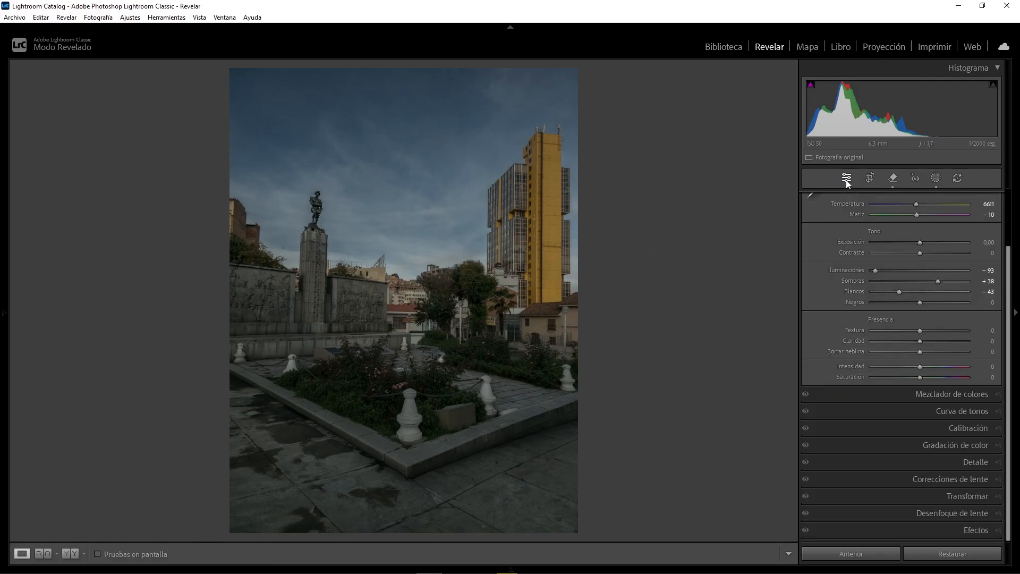
{"action": "scroll", "coordinate": [1007, 264], "scroll_direction": "up", "scroll_amount": 2}
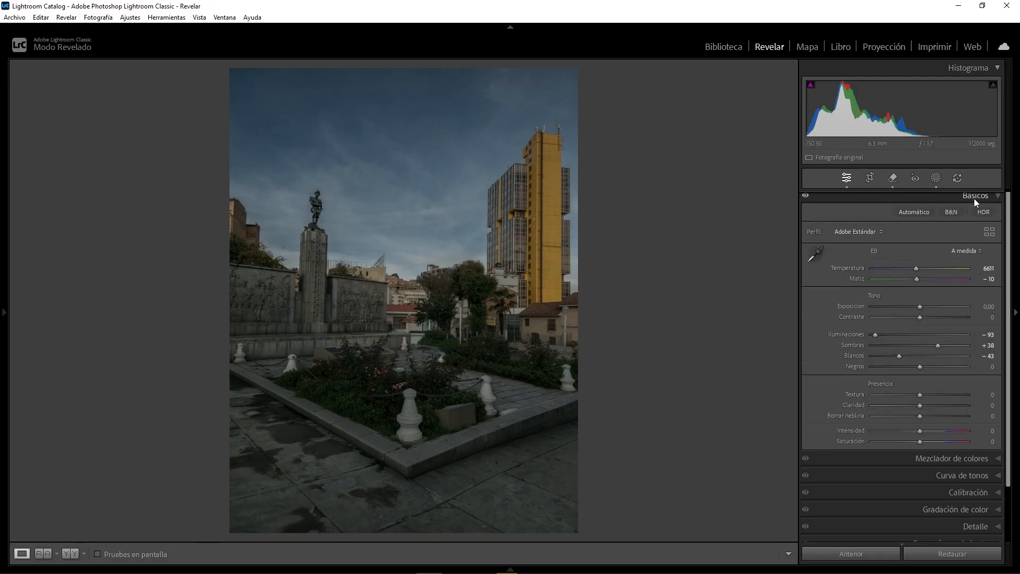
{"action": "left_click", "coordinate": [973, 198]}
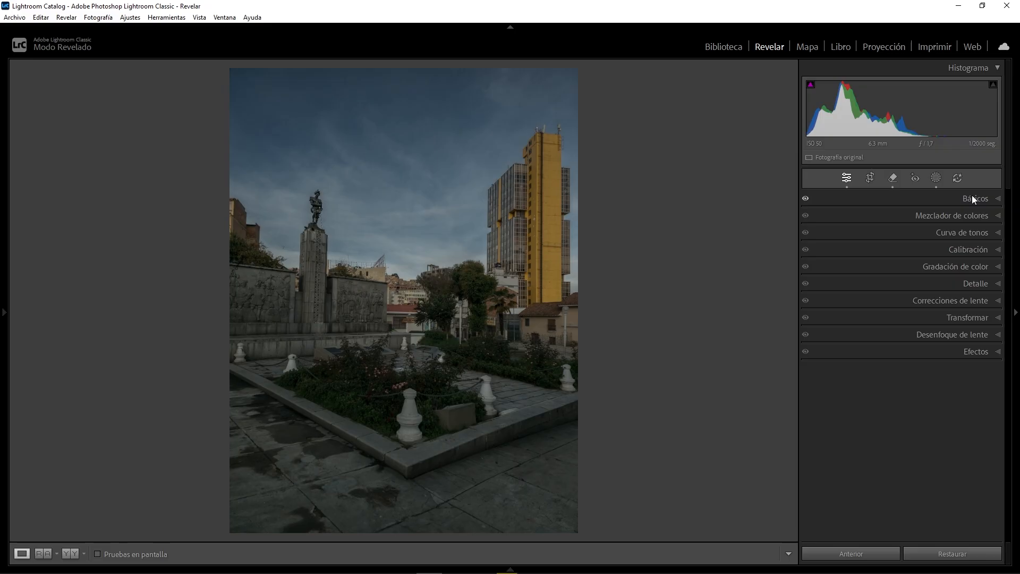
{"action": "left_click", "coordinate": [927, 216]}
{"action": "left_click", "coordinate": [849, 265]}
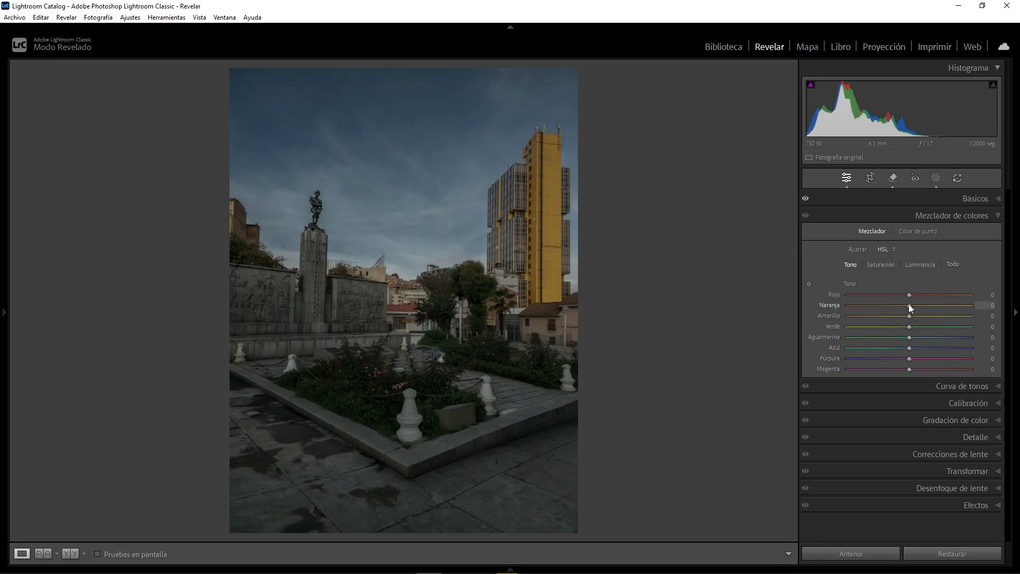
{"action": "left_click_drag", "start_coordinate": [908, 304], "coordinate": [907, 304]}
{"action": "left_click_drag", "start_coordinate": [915, 330], "coordinate": [917, 332]}
- In the HSL mixer, raise the Amarillo saturation slightly and set the Azul luminance to -23
{"action": "left_click", "coordinate": [881, 265]}
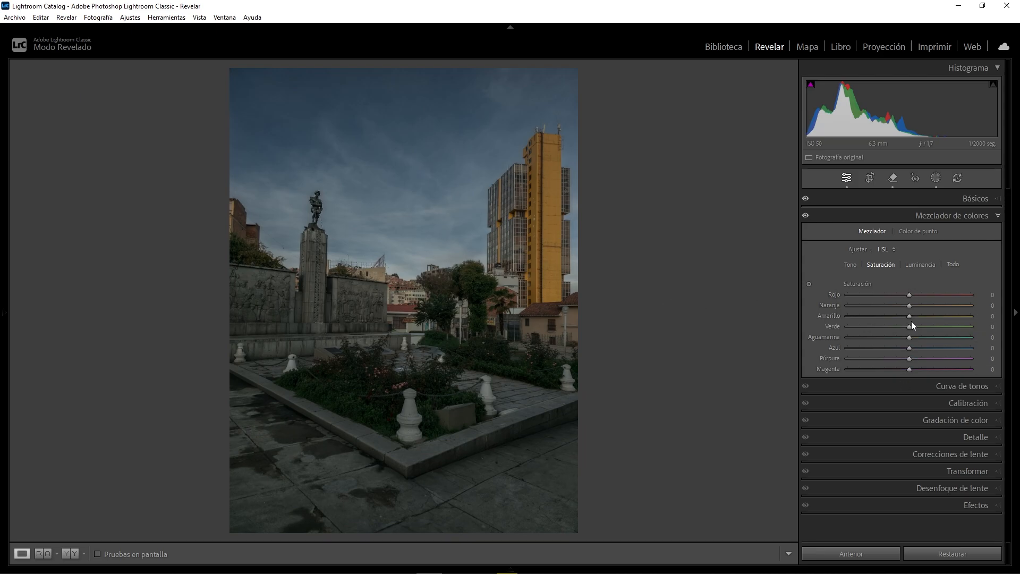
{"action": "left_click_drag", "start_coordinate": [911, 316], "coordinate": [919, 319]}
{"action": "left_click", "coordinate": [922, 265]}
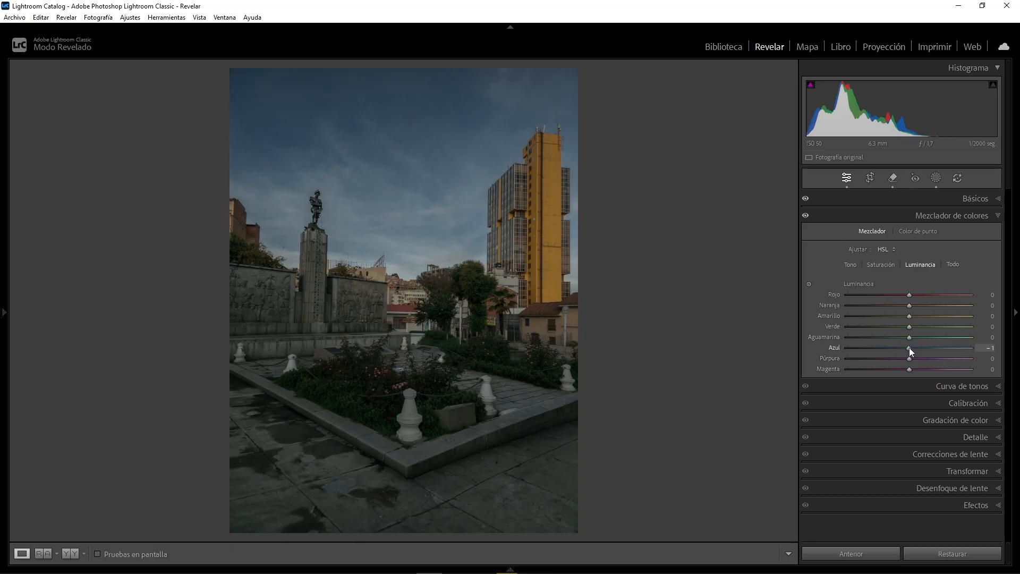
{"action": "left_click_drag", "start_coordinate": [907, 347], "coordinate": [903, 347]}
{"action": "left_click_drag", "start_coordinate": [900, 346], "coordinate": [896, 346]}
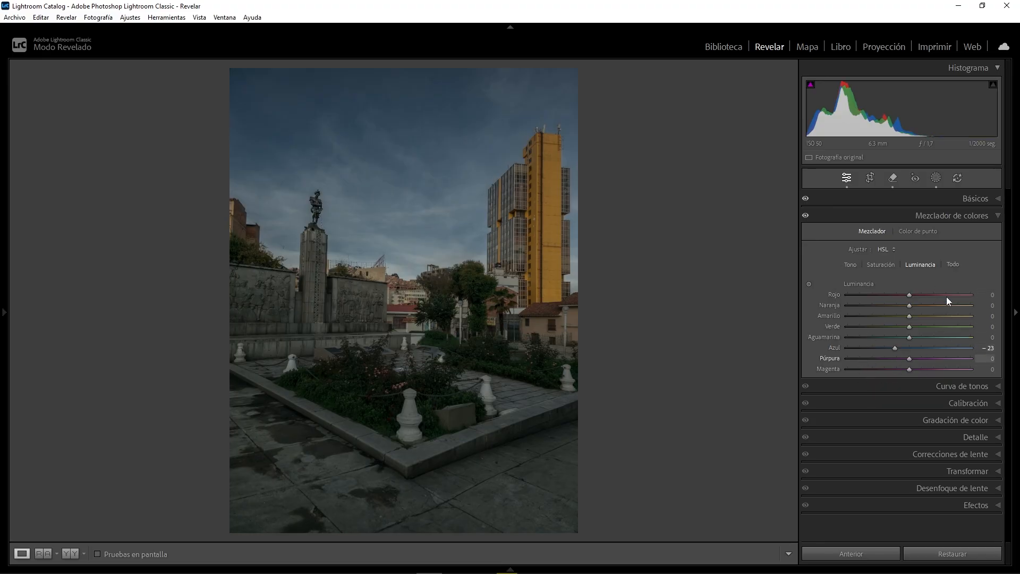
{"action": "left_click", "coordinate": [957, 215]}
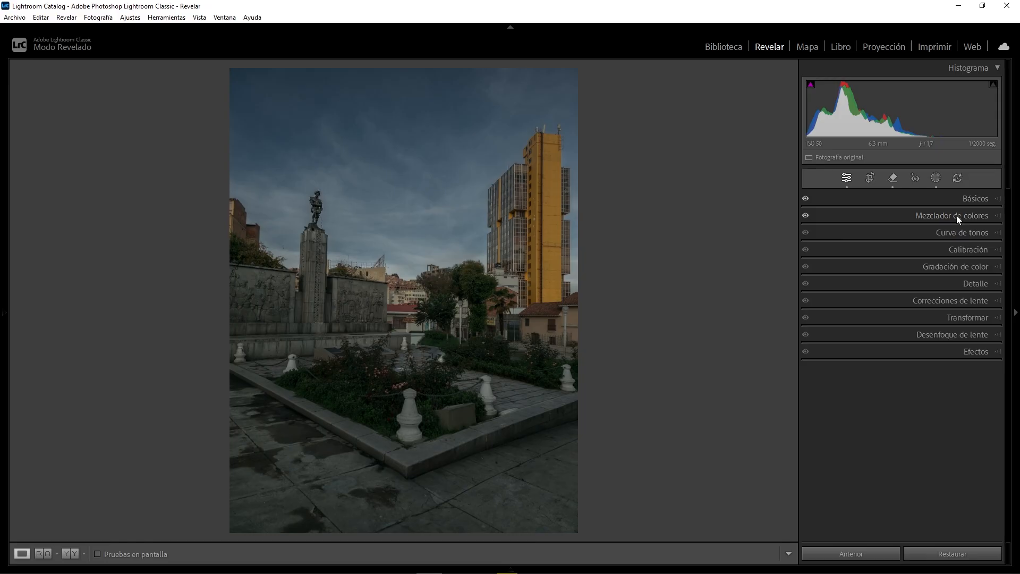
- Color grade the midtones (Tonos medios) toward yellow with Tono 64 and Saturación 37
{"action": "left_click", "coordinate": [960, 267]}
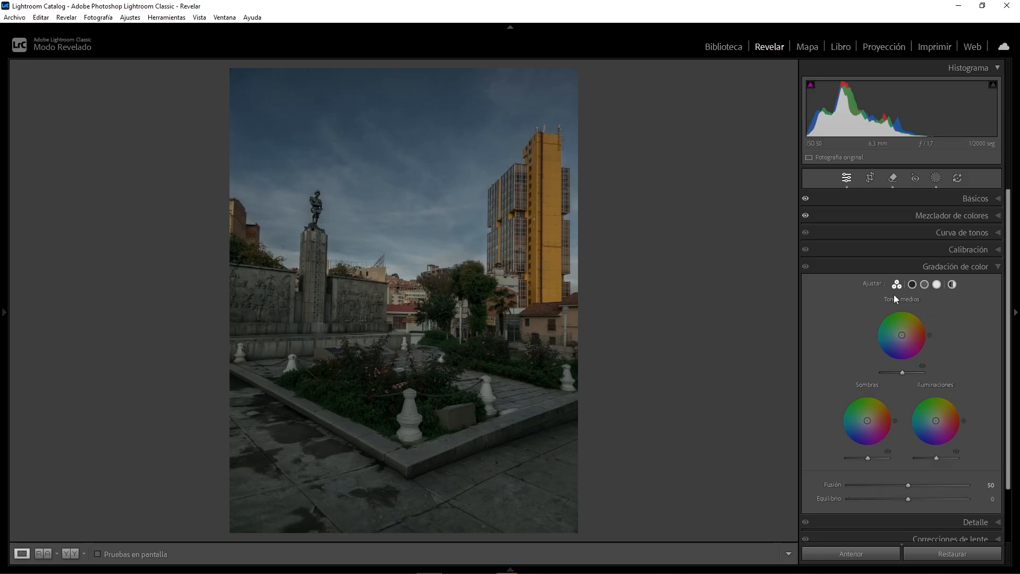
{"action": "left_click", "coordinate": [912, 286]}
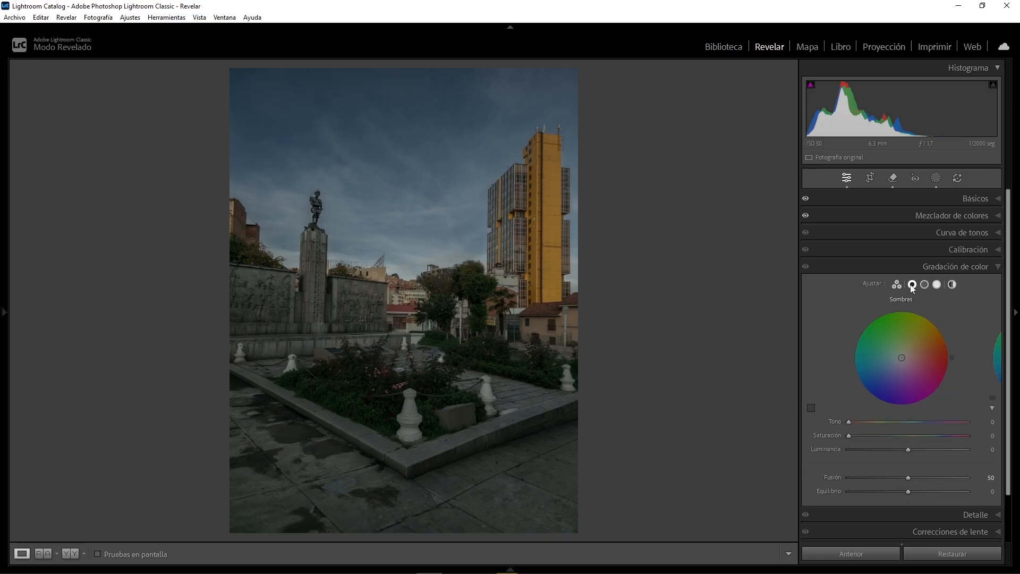
{"action": "left_click", "coordinate": [925, 285]}
{"action": "left_click_drag", "start_coordinate": [901, 359], "coordinate": [925, 313]}
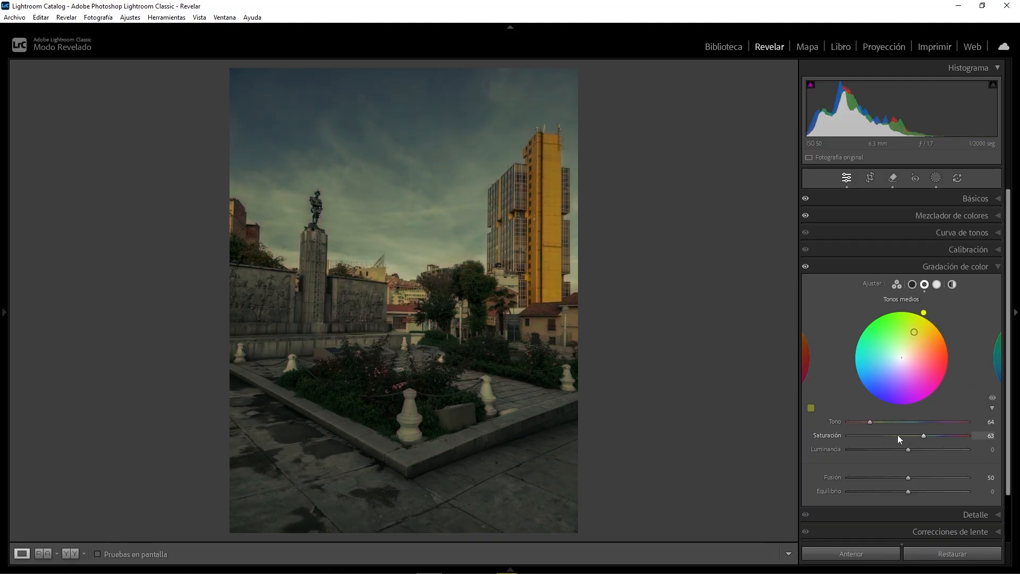
{"action": "left_click_drag", "start_coordinate": [917, 340], "coordinate": [915, 344]}
{"action": "left_click_drag", "start_coordinate": [908, 436], "coordinate": [888, 442]}
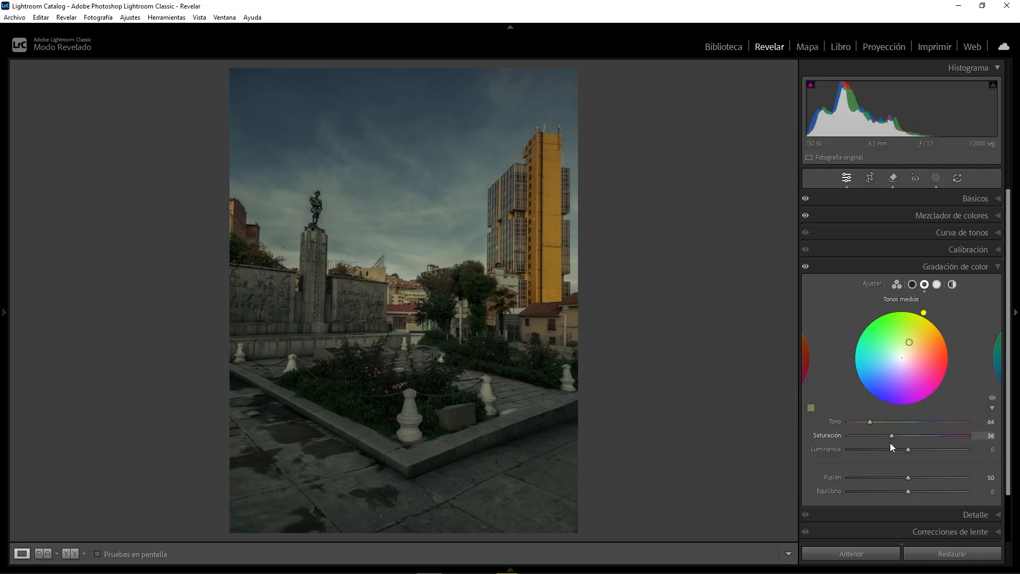
{"action": "left_click_drag", "start_coordinate": [891, 442], "coordinate": [891, 442]}
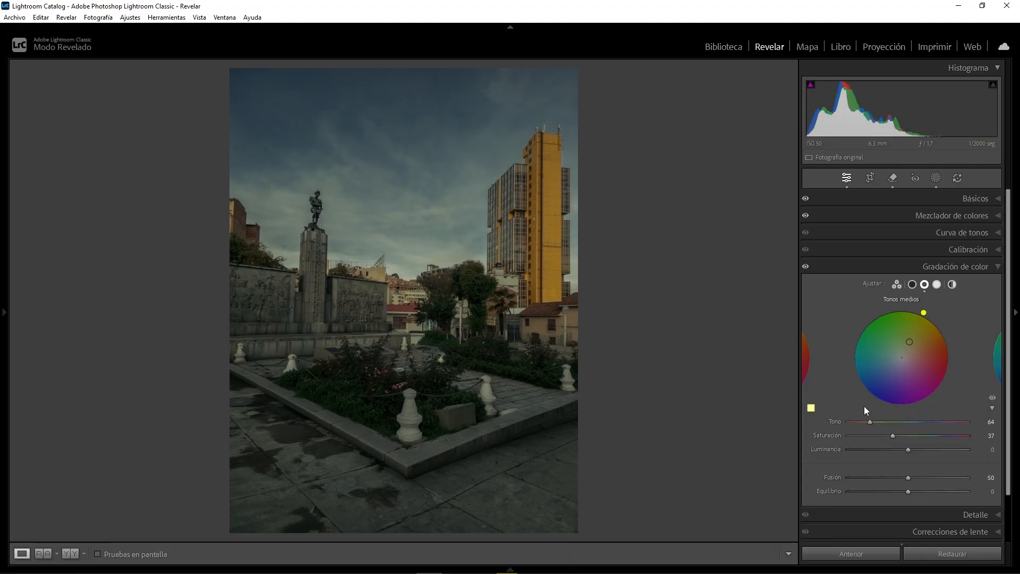
- Color grade the highlights (Iluminaciones) toward warm yellow with Tono 49 and Saturación 50
{"action": "left_click", "coordinate": [936, 284]}
{"action": "left_click_drag", "start_coordinate": [902, 358], "coordinate": [934, 320]}
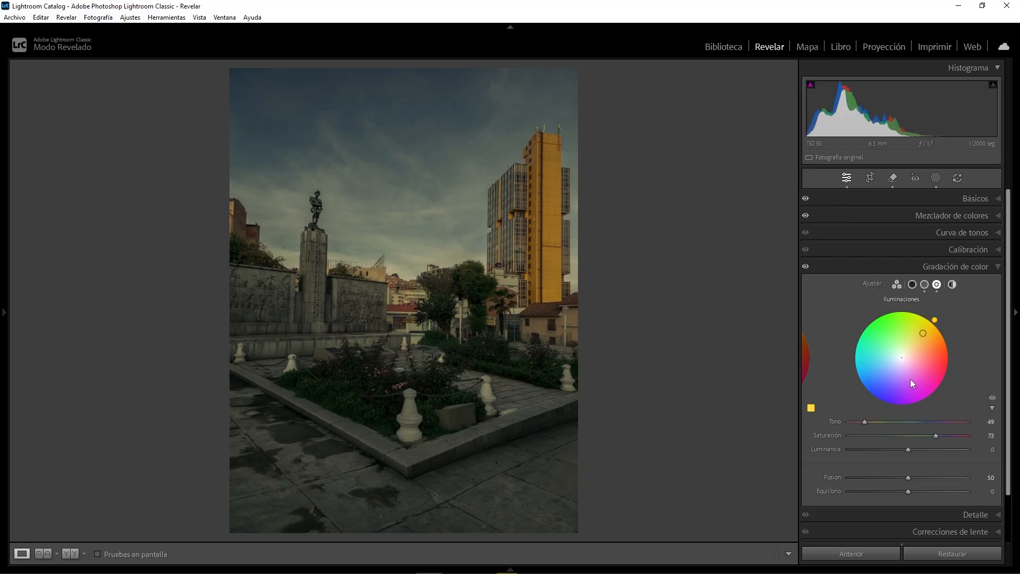
{"action": "left_click_drag", "start_coordinate": [936, 435], "coordinate": [907, 441]}
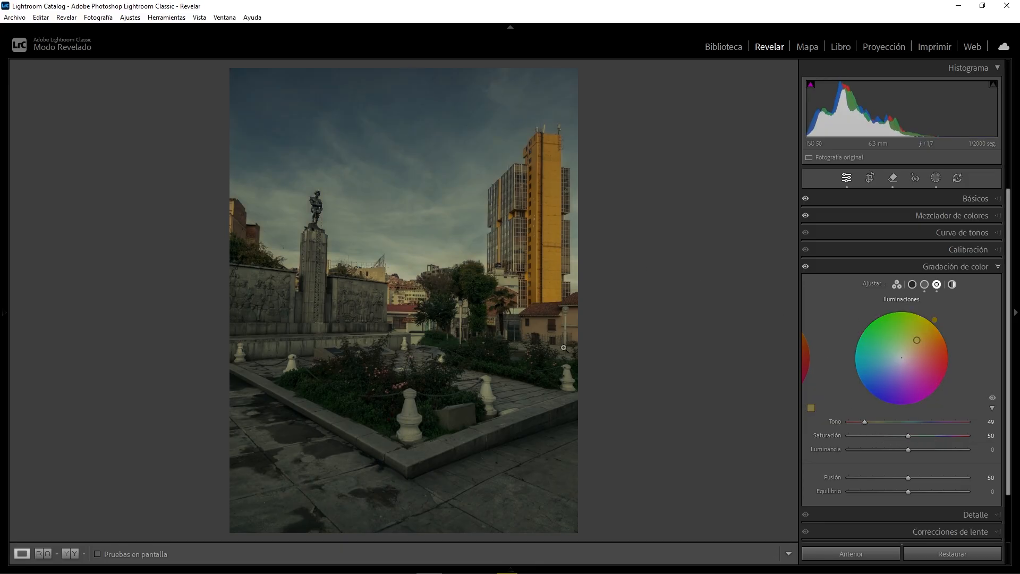
{"action": "left_click", "coordinate": [941, 266]}
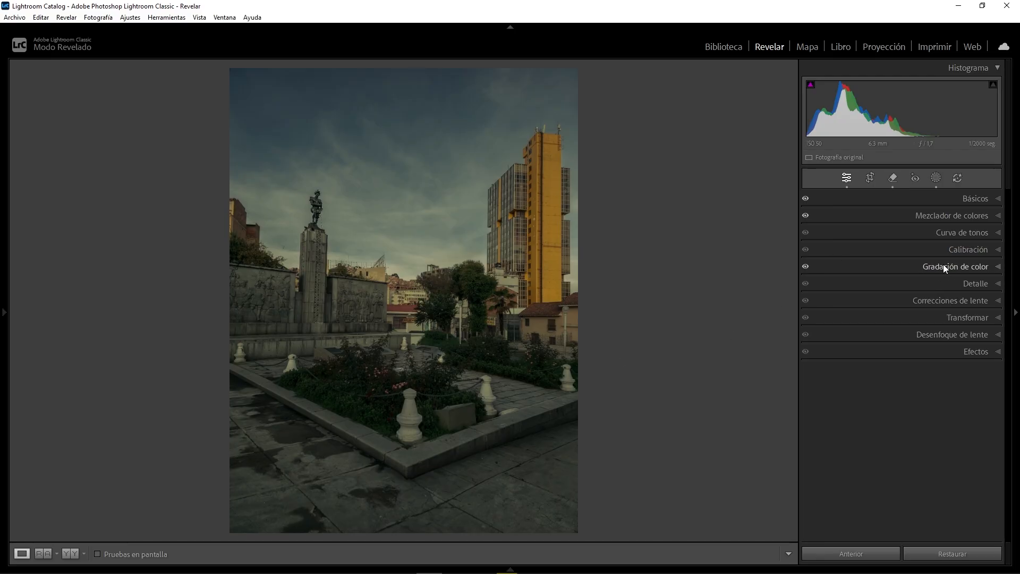
- Shape the point tone curve into a gentle S, with a highlight point at 174/181 and a shadow point at 57/51
{"action": "left_click", "coordinate": [975, 233]}
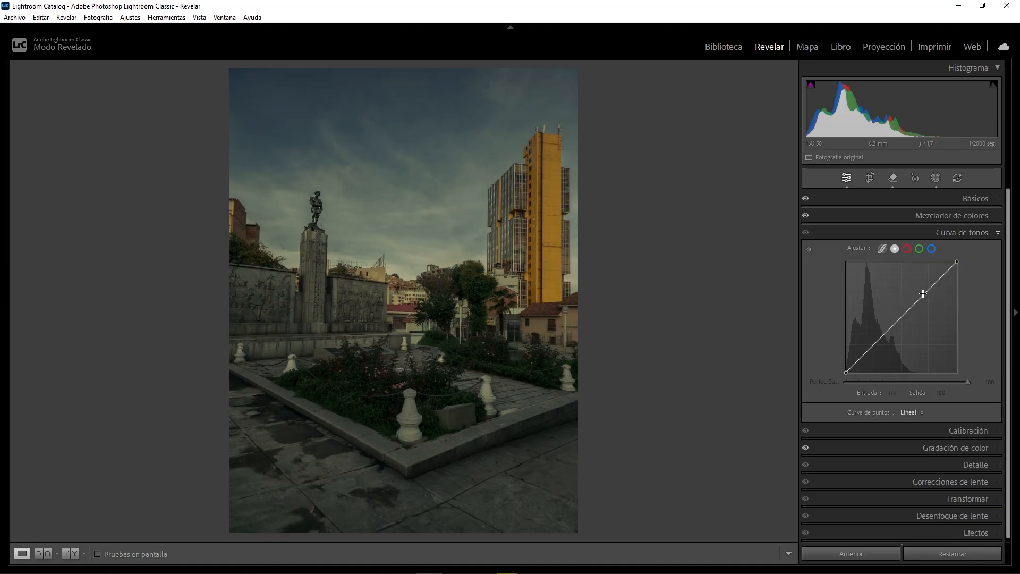
{"action": "left_click_drag", "start_coordinate": [923, 296], "coordinate": [921, 293]}
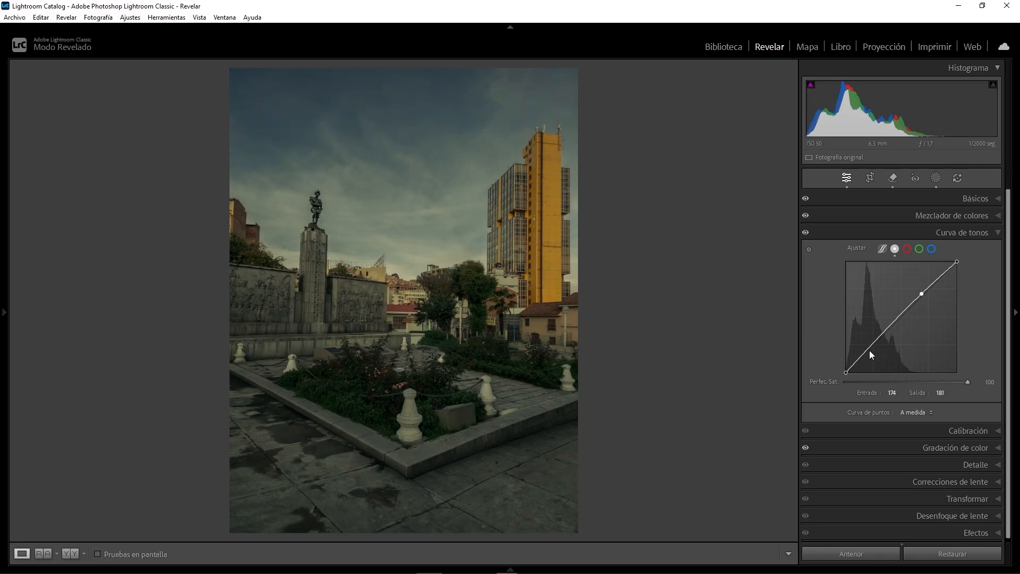
{"action": "left_click_drag", "start_coordinate": [869, 349], "coordinate": [870, 351]}
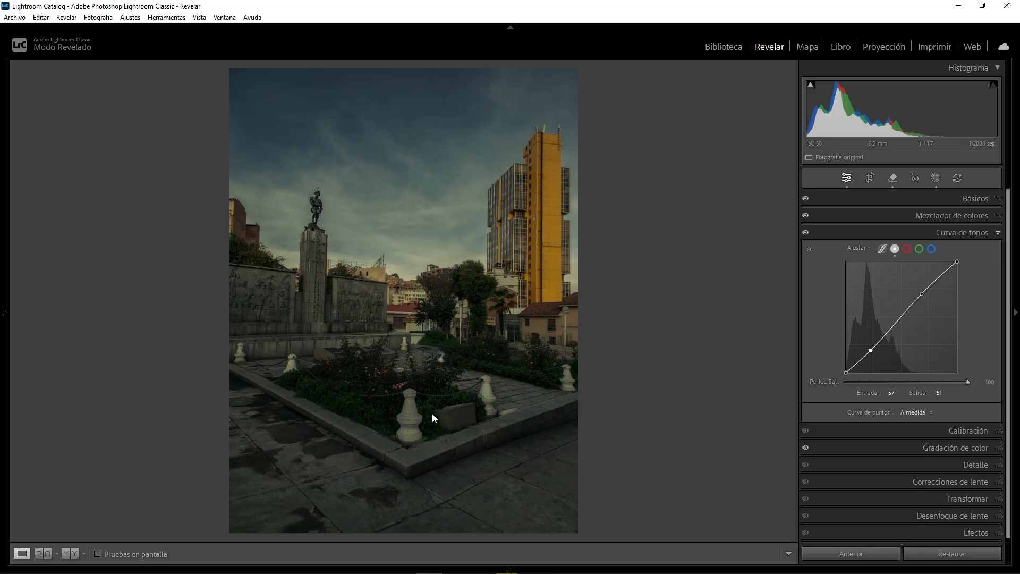
{"action": "left_click", "coordinate": [978, 235]}
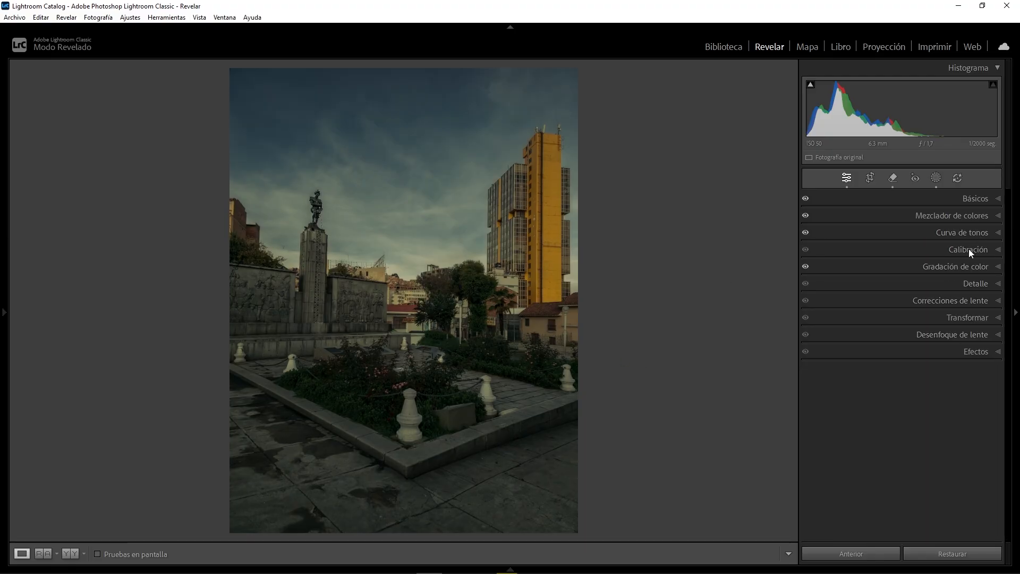
- In the color calibration, set the Primario azul Saturación to +60 and the Primario verde Tono to +58
{"action": "left_click", "coordinate": [968, 249]}
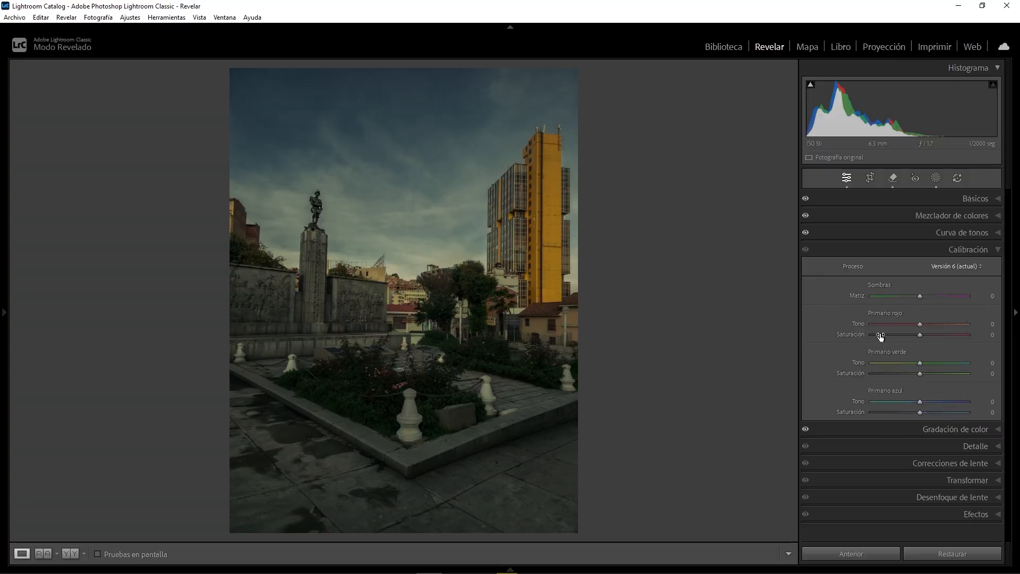
{"action": "left_click_drag", "start_coordinate": [921, 411], "coordinate": [944, 417]}
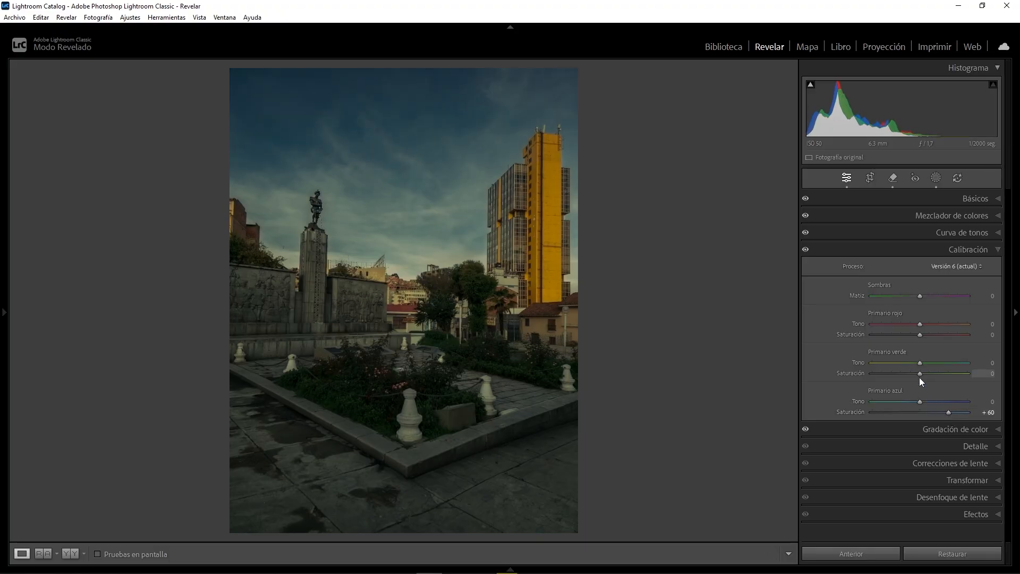
{"action": "left_click_drag", "start_coordinate": [920, 362], "coordinate": [948, 370]}
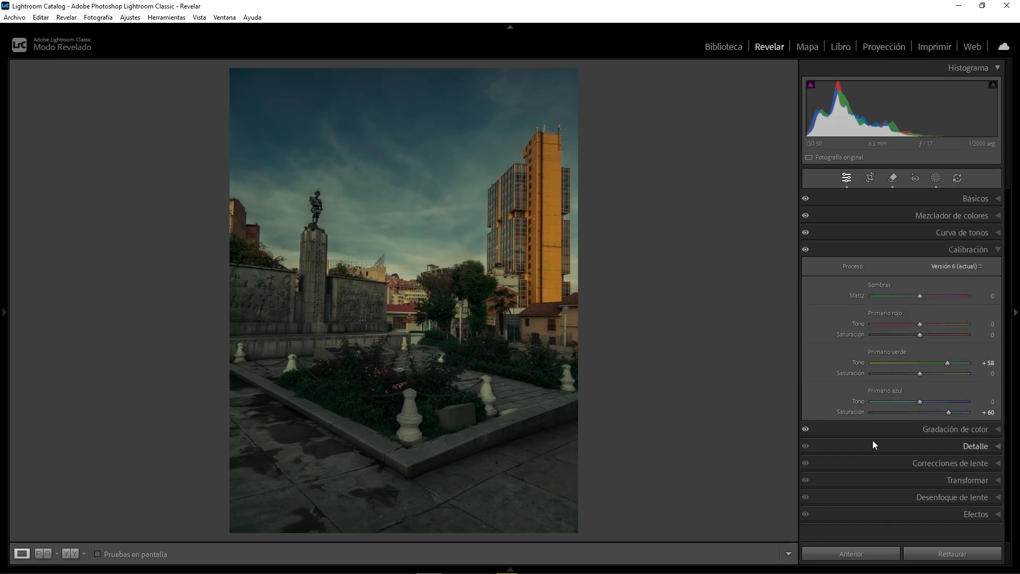
{"action": "left_click", "coordinate": [964, 252]}
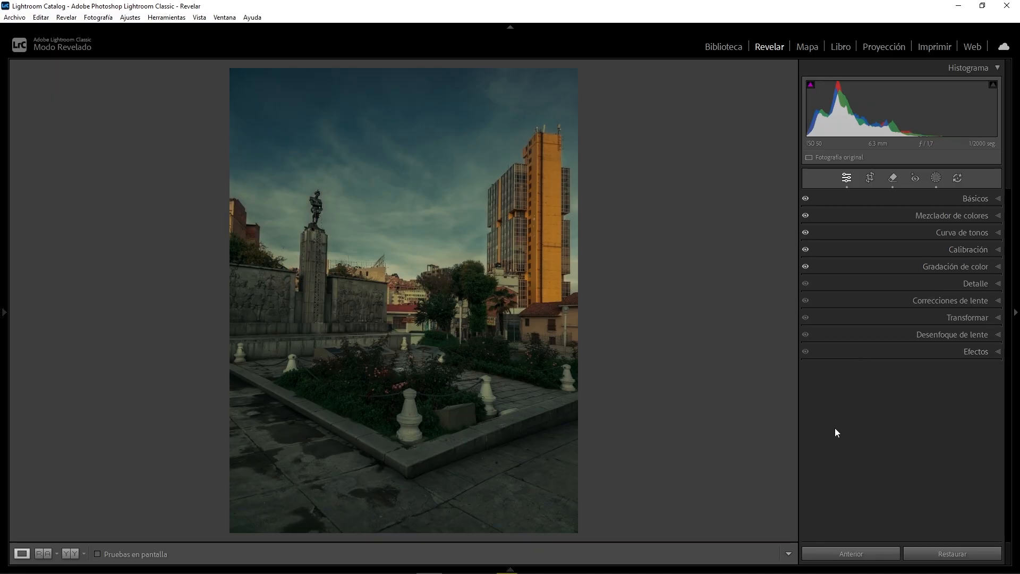
- Sharpen the photo with Máscara 79, Detalle 100 and Radio about 1,2, and raise the sharpening Cantidad well above 50
{"action": "left_click", "coordinate": [970, 284]}
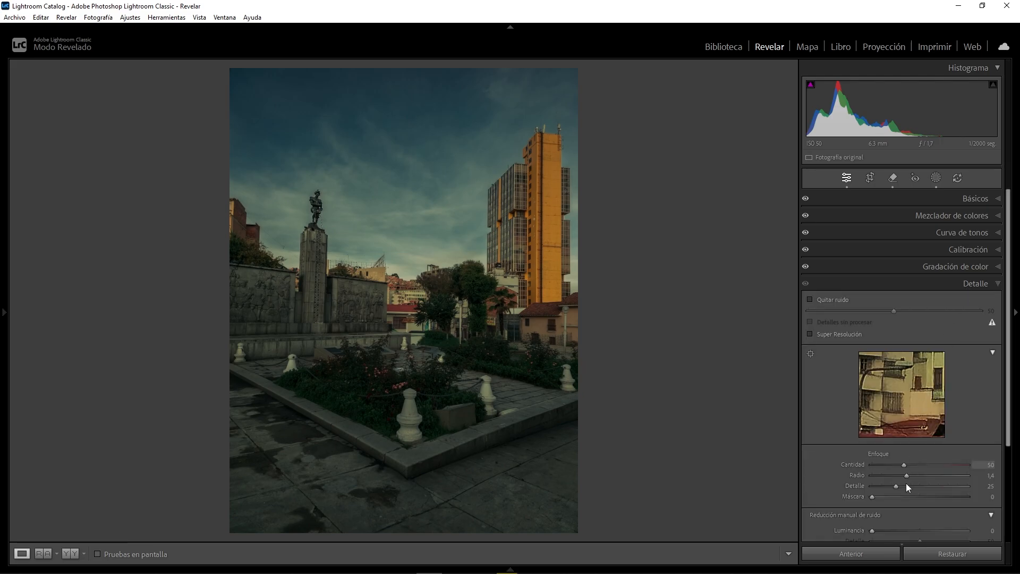
{"action": "key", "text": "alt"}
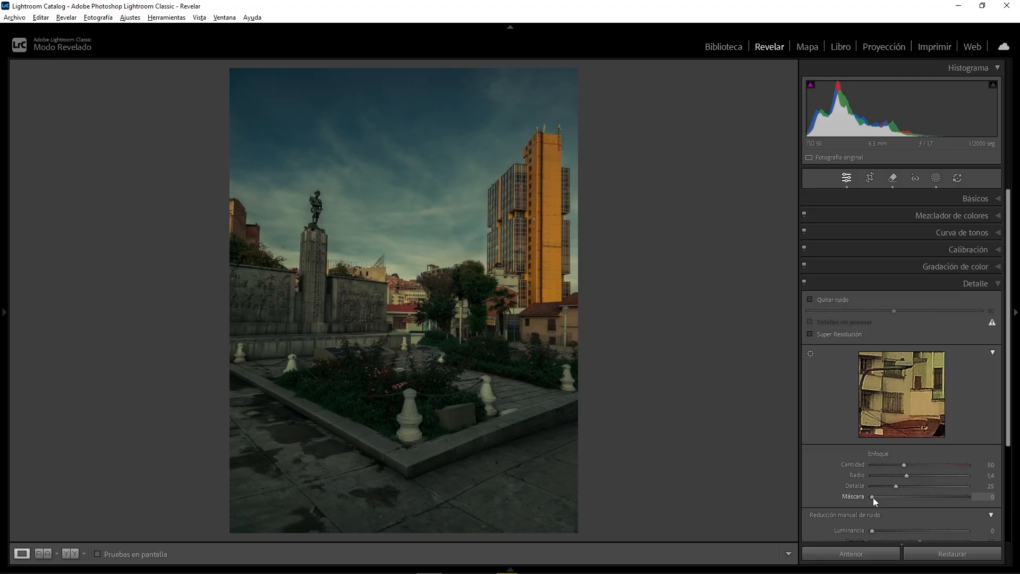
{"action": "left_click_drag", "start_coordinate": [879, 497], "coordinate": [965, 486]}
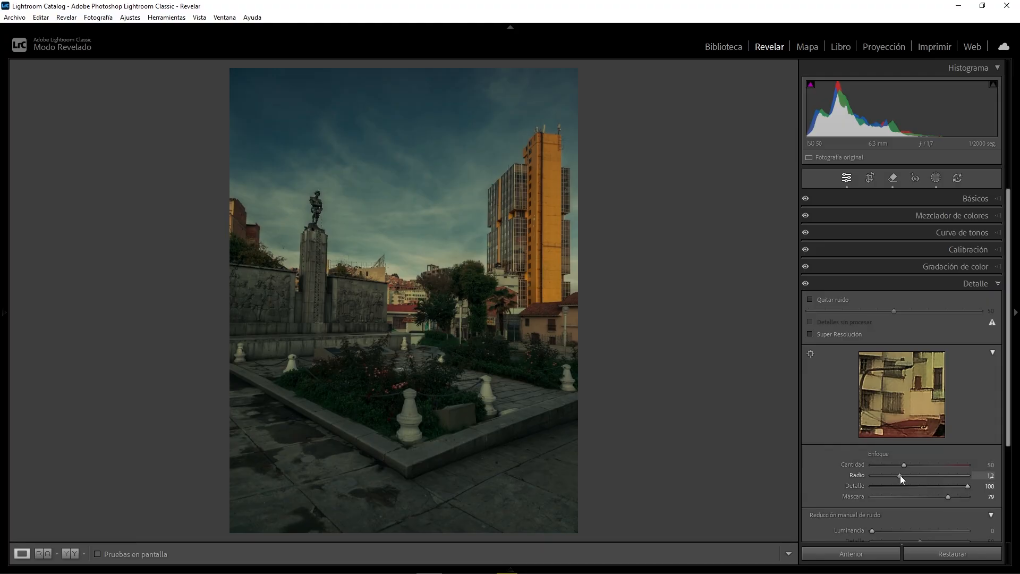
{"action": "left_click_drag", "start_coordinate": [903, 465], "coordinate": [953, 465]}
{"action": "left_click", "coordinate": [971, 286]}
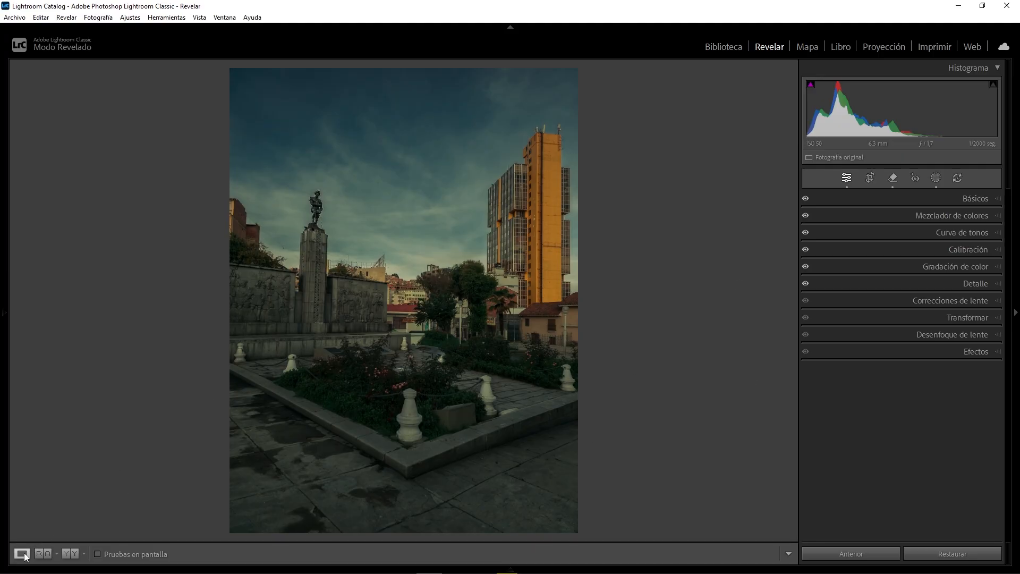
- Compare the edited photo with its original state by switching repeatedly between the before and after views
{"action": "key", "text": "backslash"}
{"action": "key", "text": "backslash"}
{"action": "key", "text": "backslash"}
{"action": "key", "text": "backslash"}
{"action": "key", "text": "backslash"}
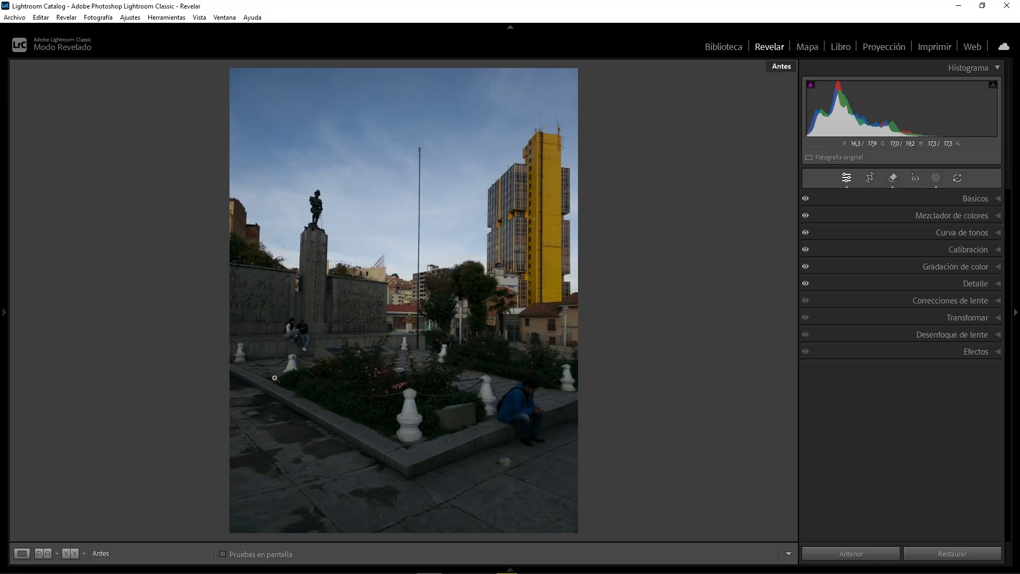